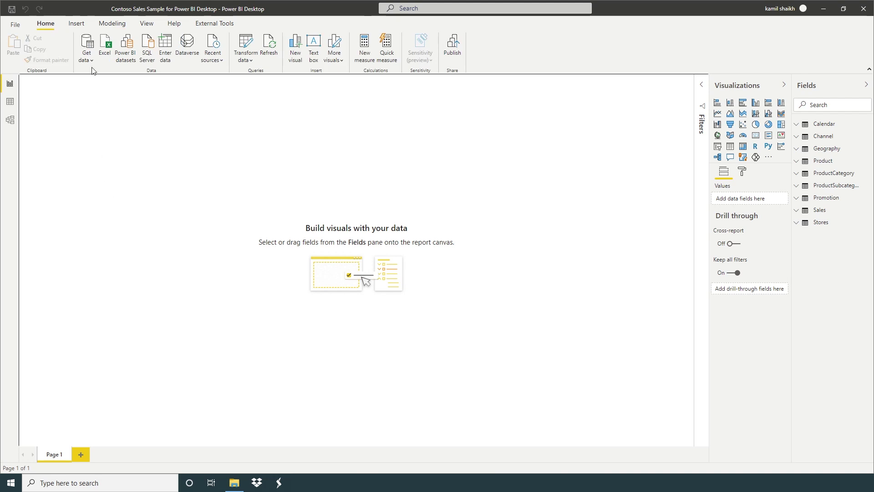
# - Switch the ribbon to Modeling to reveal the New measure, New column and New table commands
pyautogui.click(110, 30)
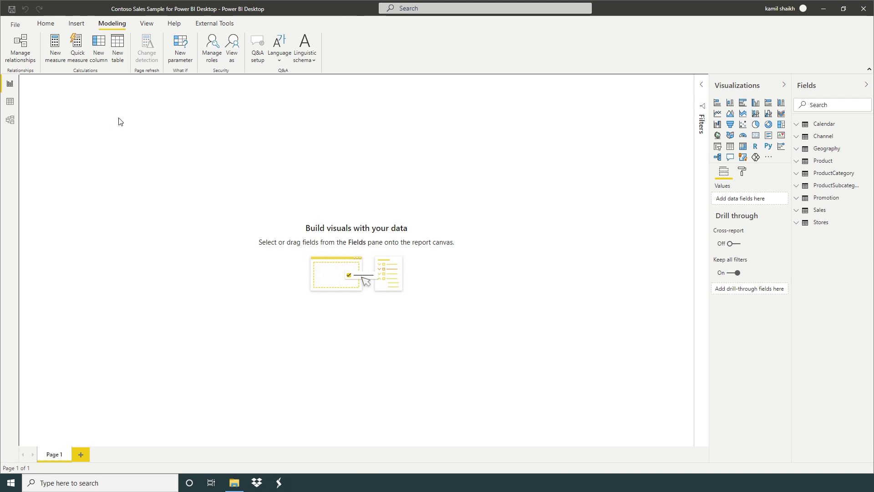
# - Switch from Power BI Desktop to the File Explorer window showing the DAX_tutorial folder
pyautogui.hotkey('alt', 'Tab')
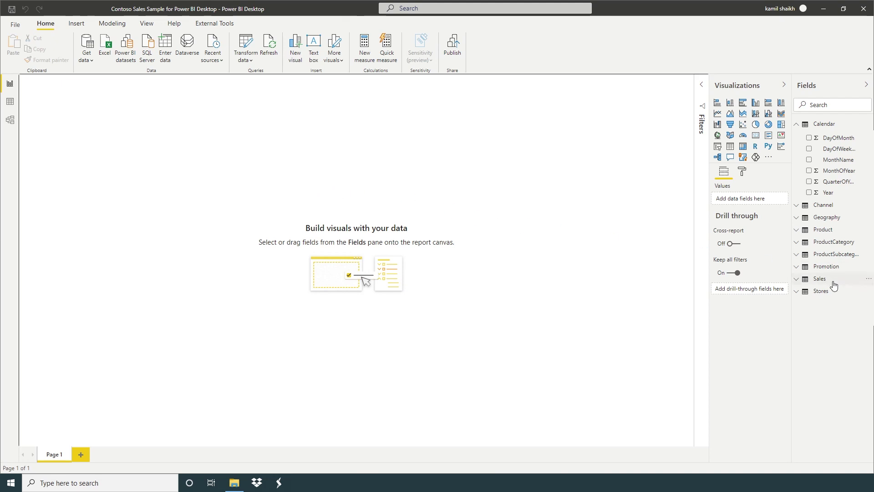
# - Show the Sales table in Data view and add a new calculated column starting as 'Column ='
pyautogui.click(799, 282)
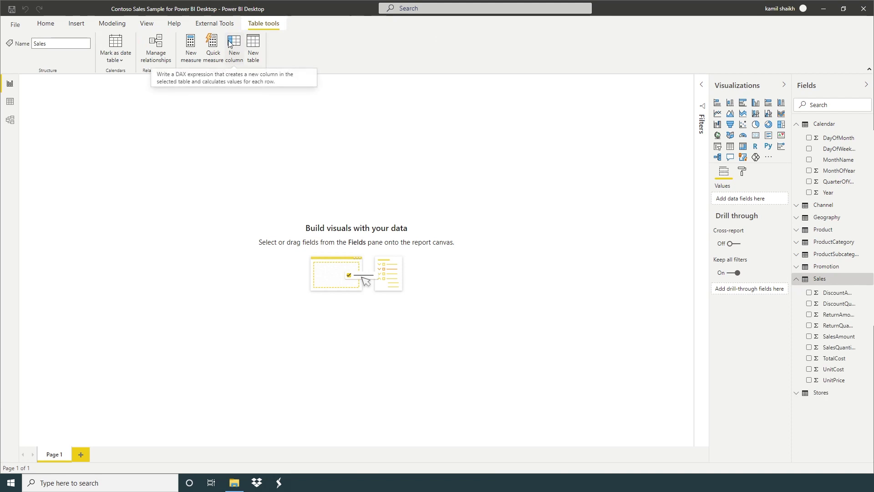
pyautogui.click(10, 103)
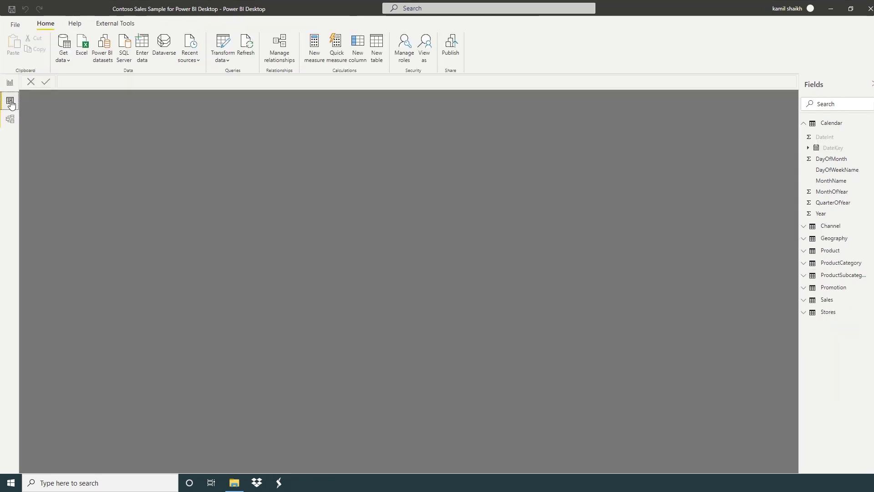
pyautogui.click(807, 302)
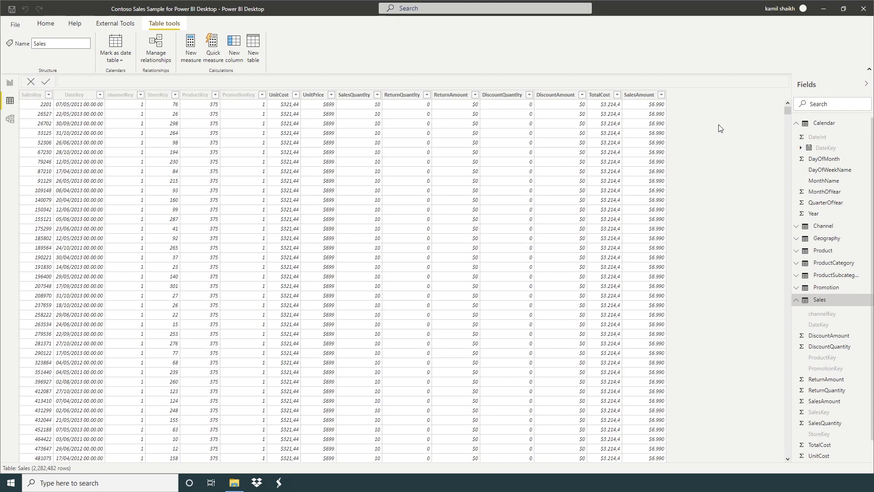
pyautogui.click(237, 46)
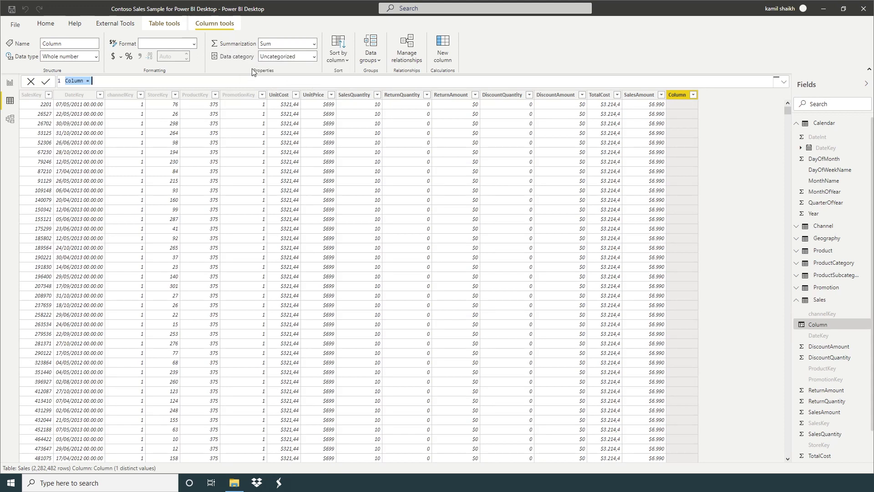
# - Enter Gross Profit = Sales[SalesAmount] - Sales[TotalCost] in an expanded, zoomed formula bar
pyautogui.write('Gross Profit')
pyautogui.write('Sal')
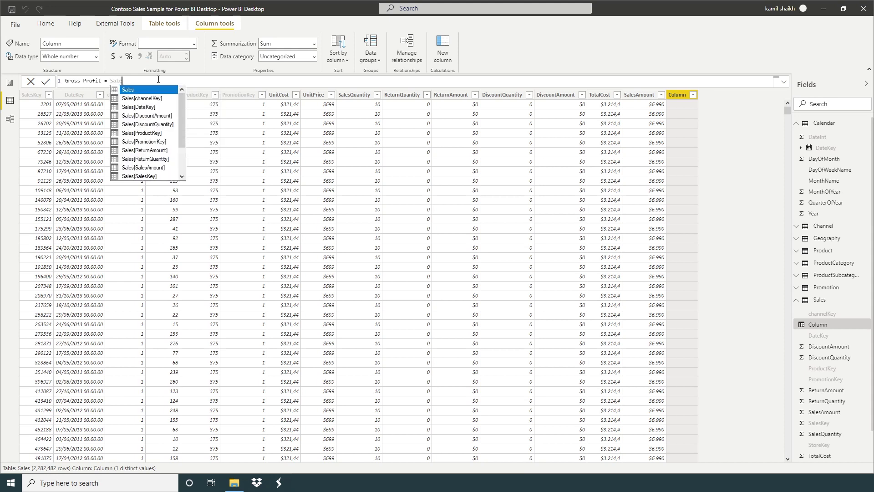
pyautogui.write('e')
pyautogui.press('Down')
pyautogui.press('Down')
pyautogui.press('Down')
pyautogui.press('Down')
pyautogui.press('Down')
pyautogui.press('Down')
pyautogui.press('Down')
pyautogui.press('Down')
pyautogui.press('Down')
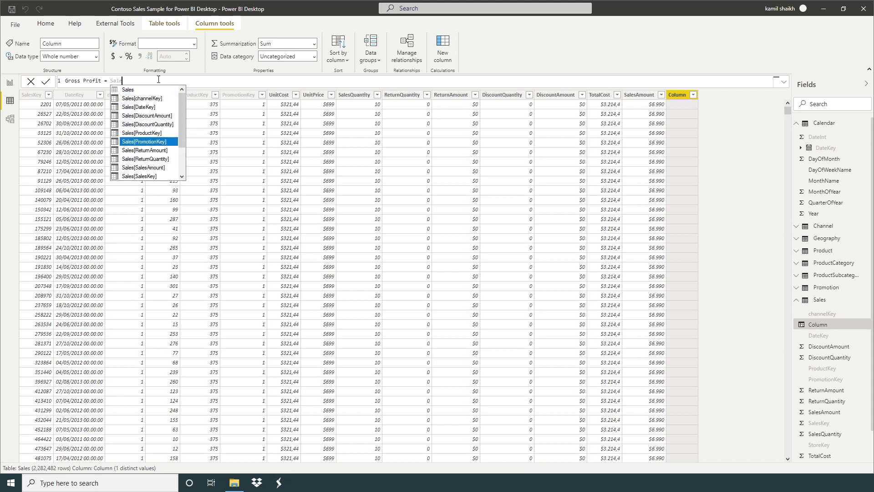
pyautogui.press('Tab')
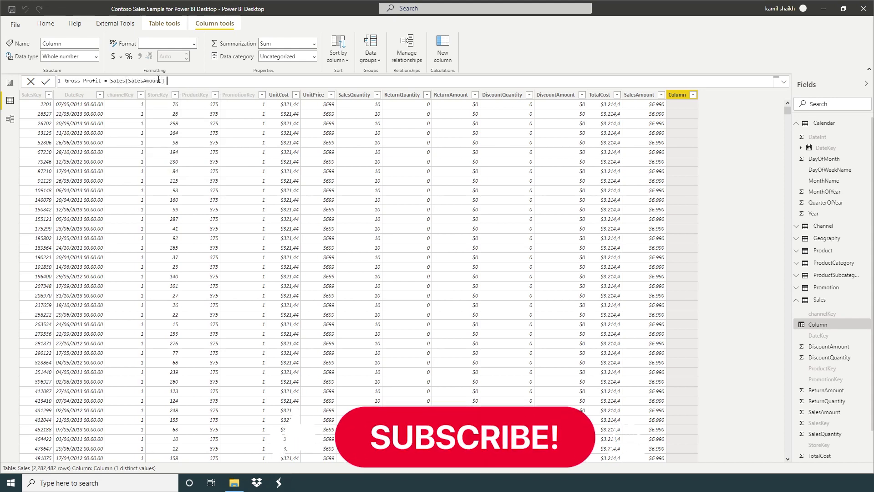
pyautogui.write('-')
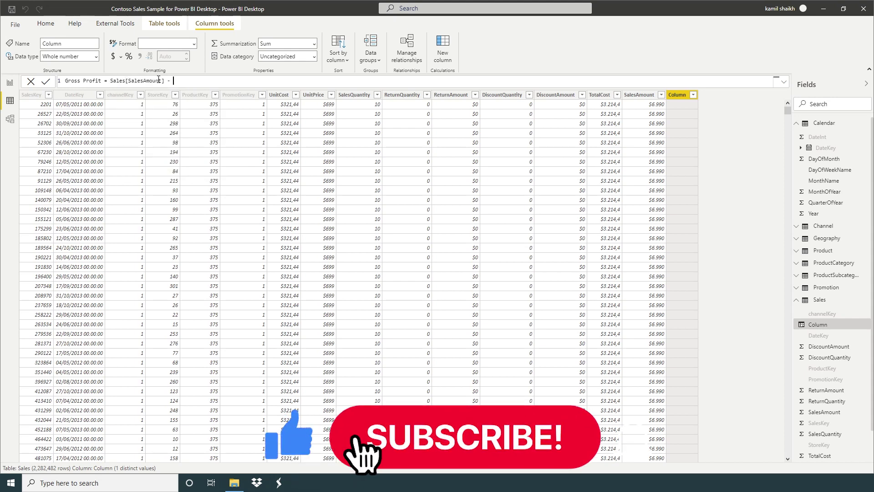
pyautogui.write(' sales')
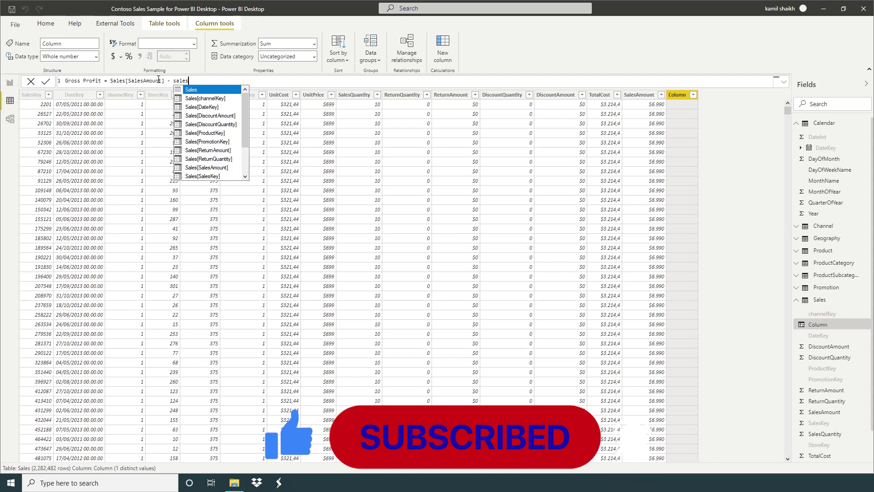
pyautogui.write('[')
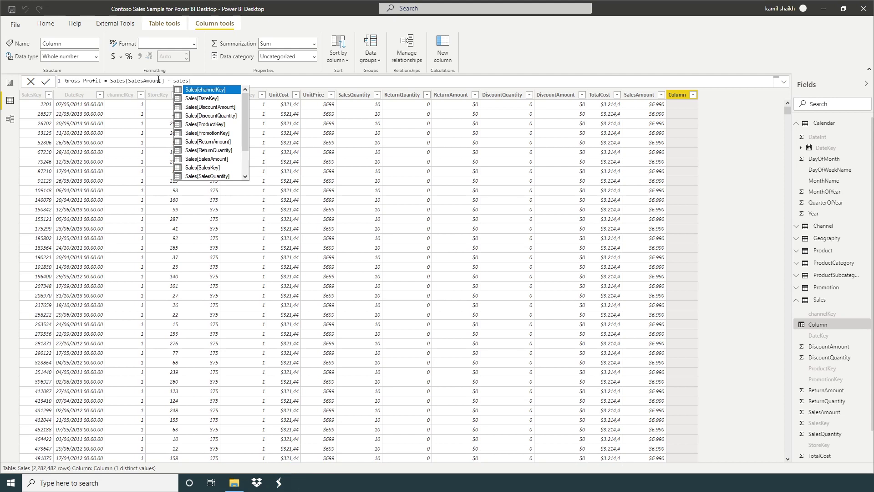
pyautogui.write('to')
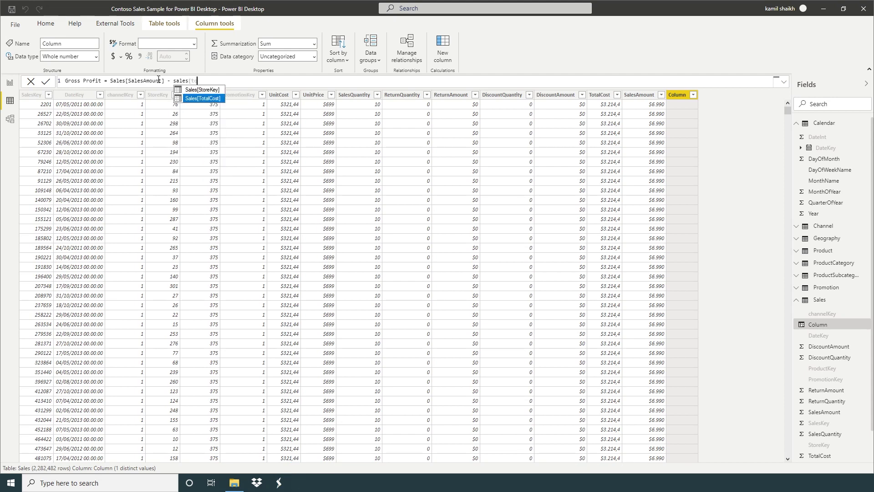
pyautogui.press('Tab')
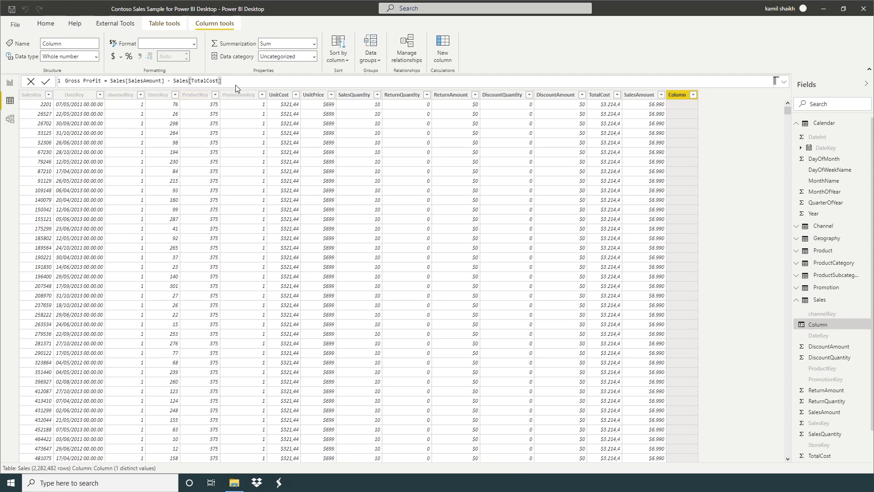
pyautogui.click(784, 83)
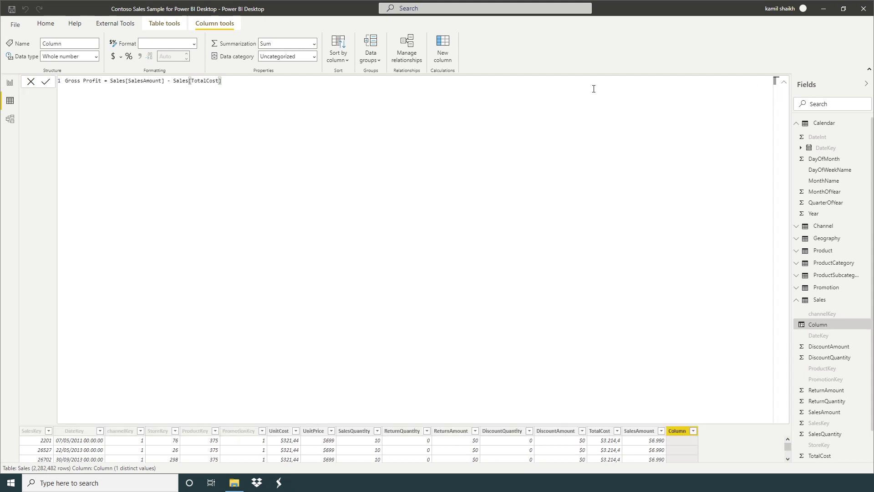
pyautogui.scroll(2, 290, 112)
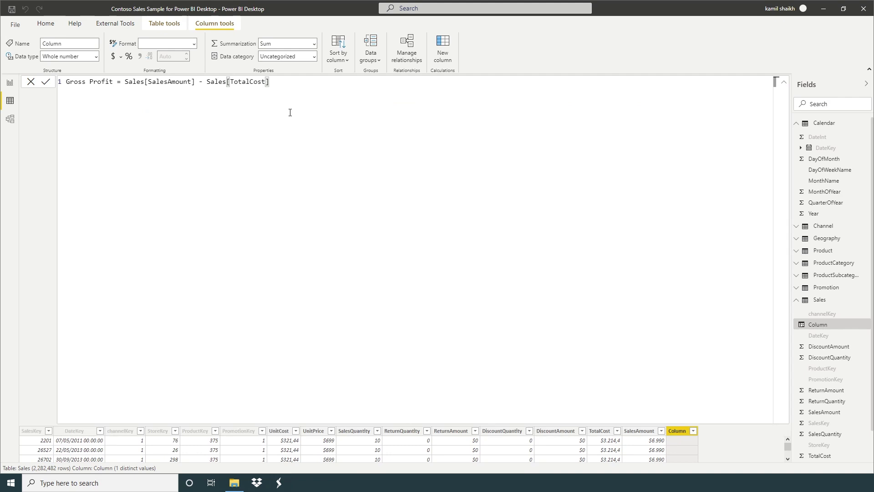
pyautogui.scroll(4, 290, 112)
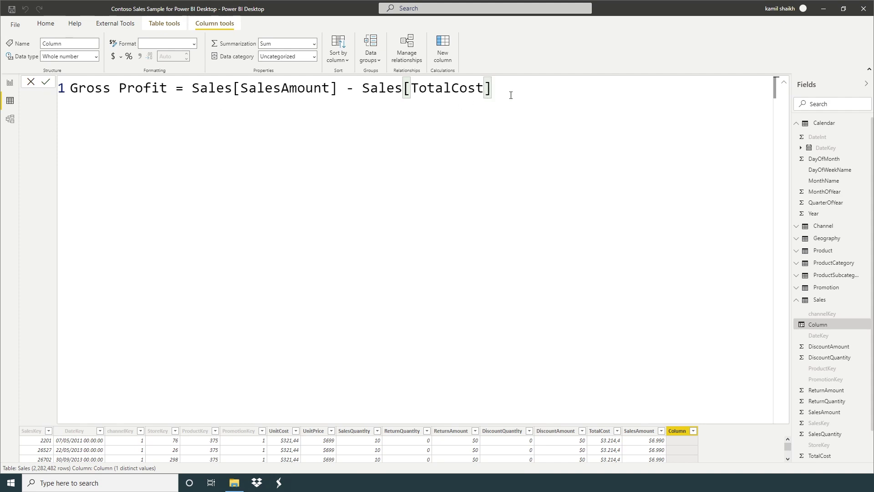
# - Commit the Gross Profit column and scroll through its currency values beside SalesAmount
pyautogui.press('Return')
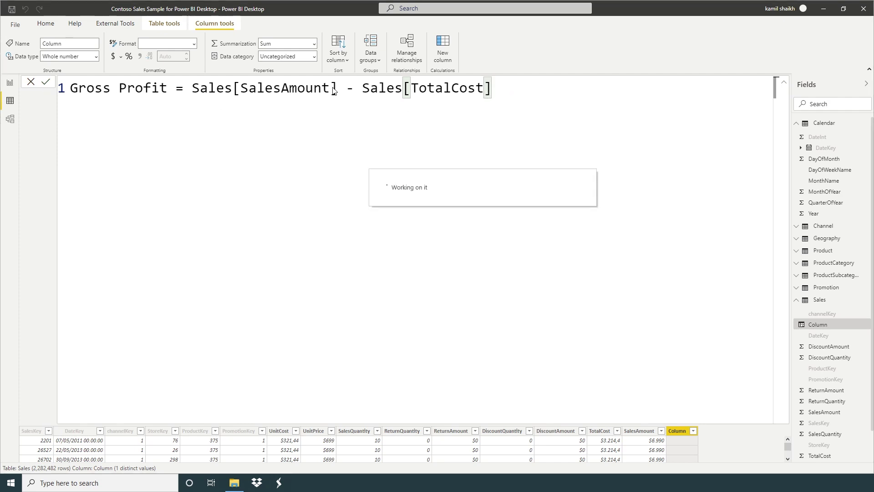
pyautogui.click(641, 99)
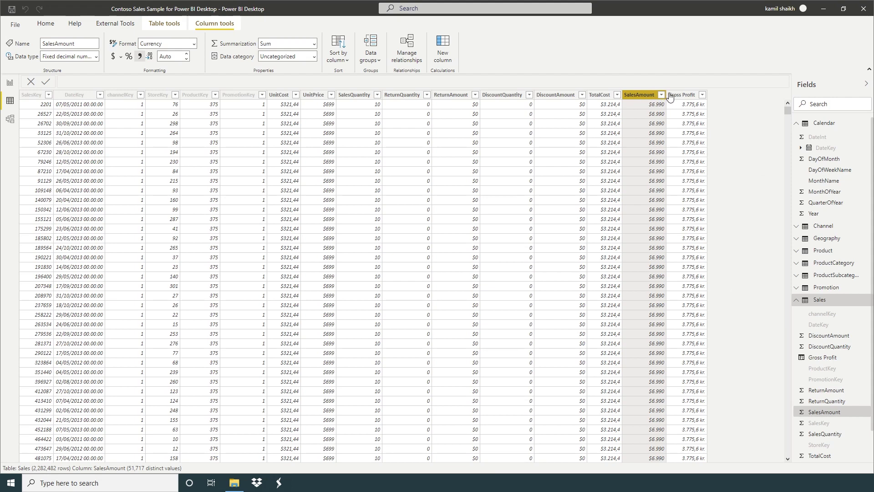
pyautogui.click(705, 99)
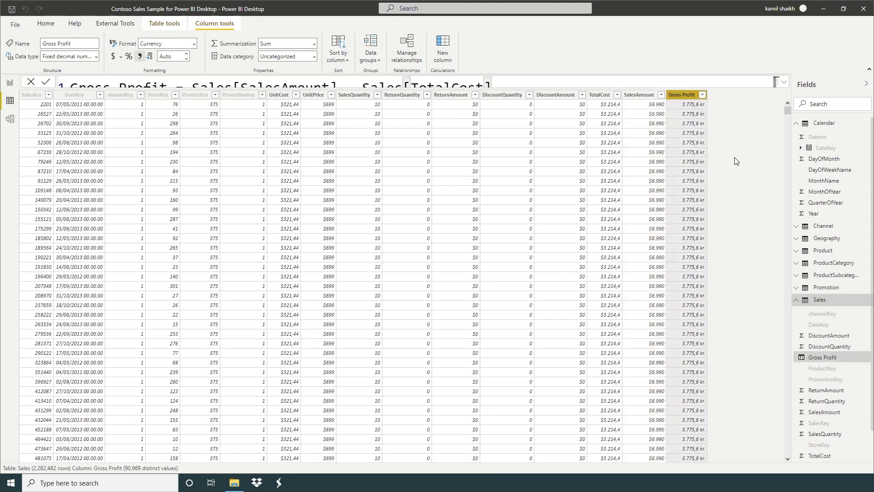
pyautogui.scroll(-9, 735, 159)
pyautogui.scroll(-20, 735, 160)
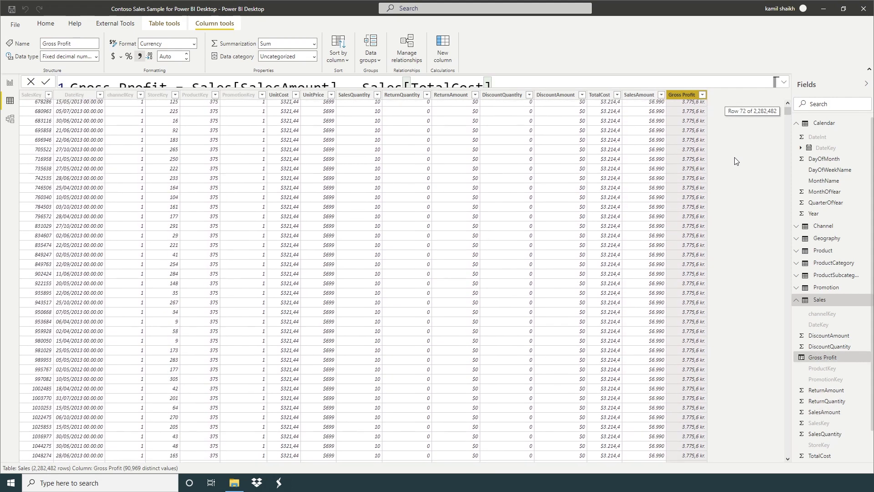
pyautogui.moveTo(787, 109); pyautogui.dragTo(787, 205)
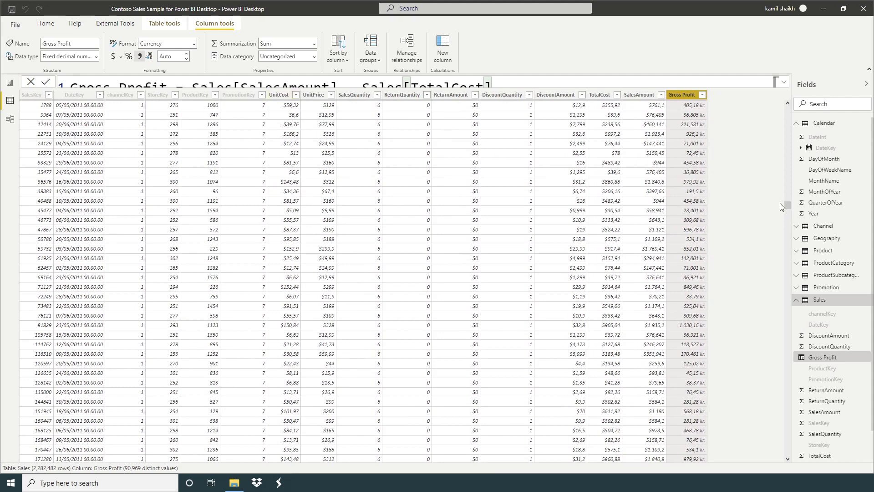
pyautogui.moveTo(786, 205); pyautogui.dragTo(787, 111)
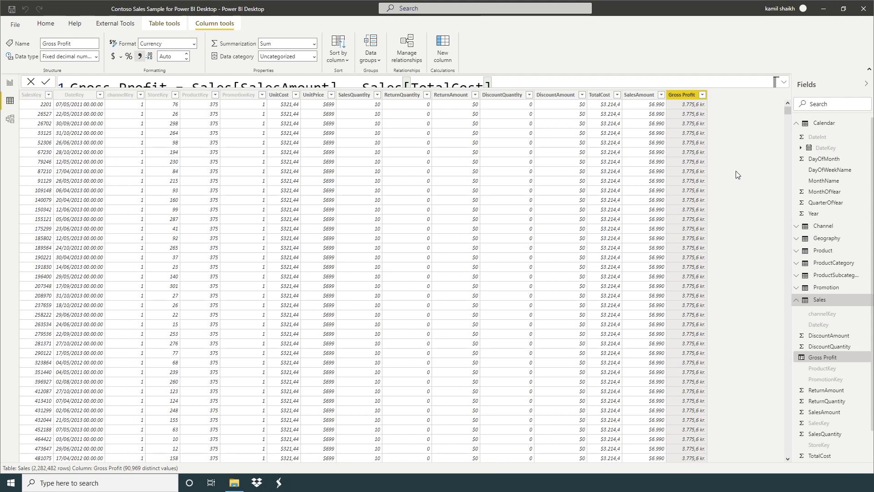
pyautogui.press('Left')
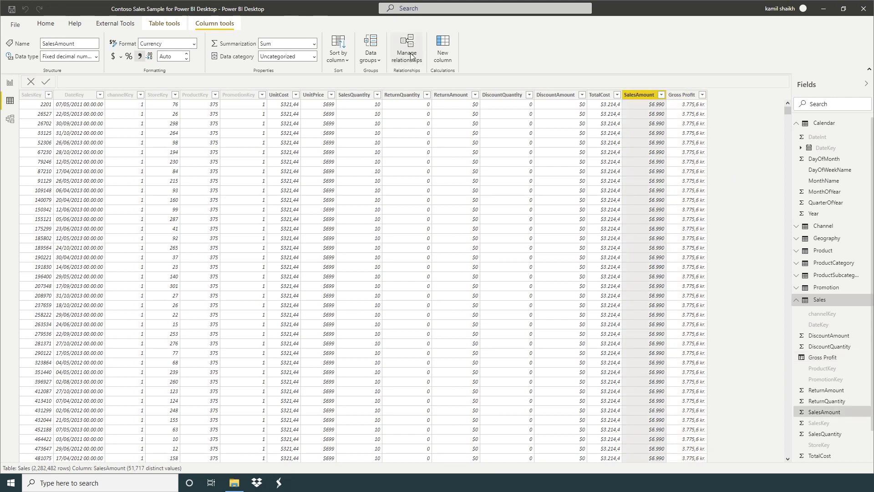
# - Add a centred card showing Gross Profit on Page 1 and format Gross Profit as currency
pyautogui.click(7, 88)
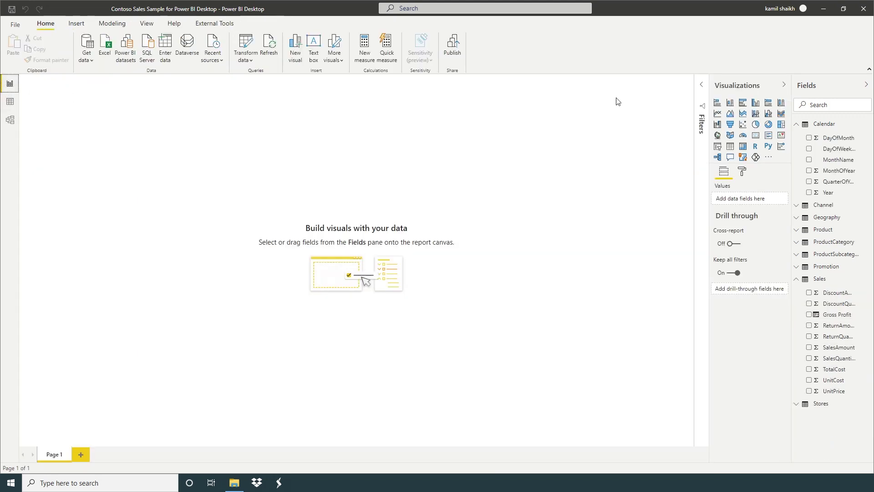
pyautogui.click(756, 135)
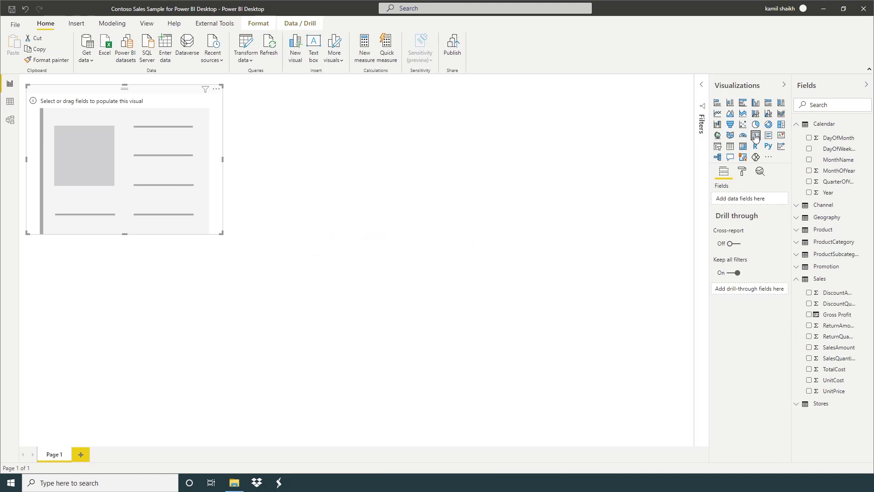
pyautogui.moveTo(176, 162); pyautogui.dragTo(377, 185)
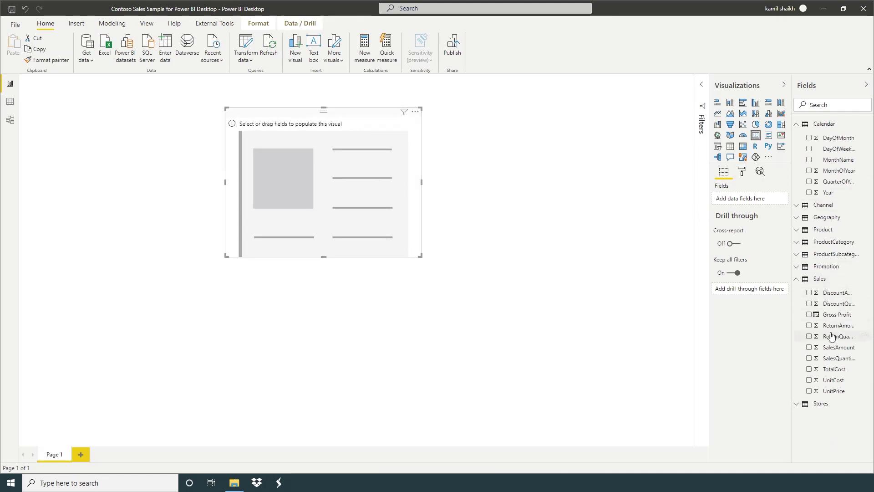
pyautogui.moveTo(840, 314); pyautogui.dragTo(760, 198)
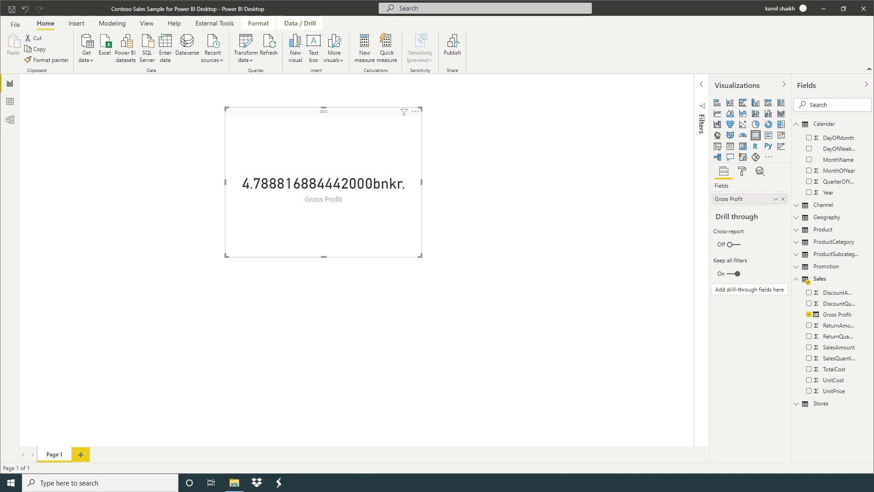
pyautogui.click(837, 314)
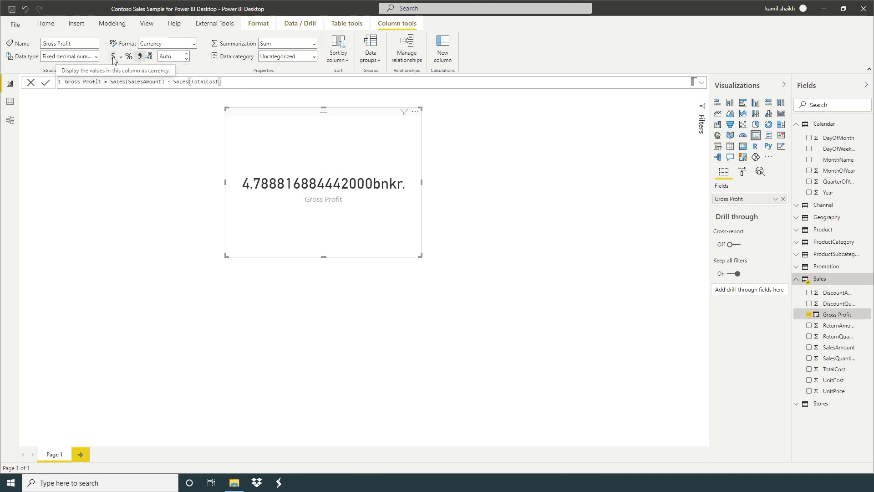
pyautogui.click(113, 61)
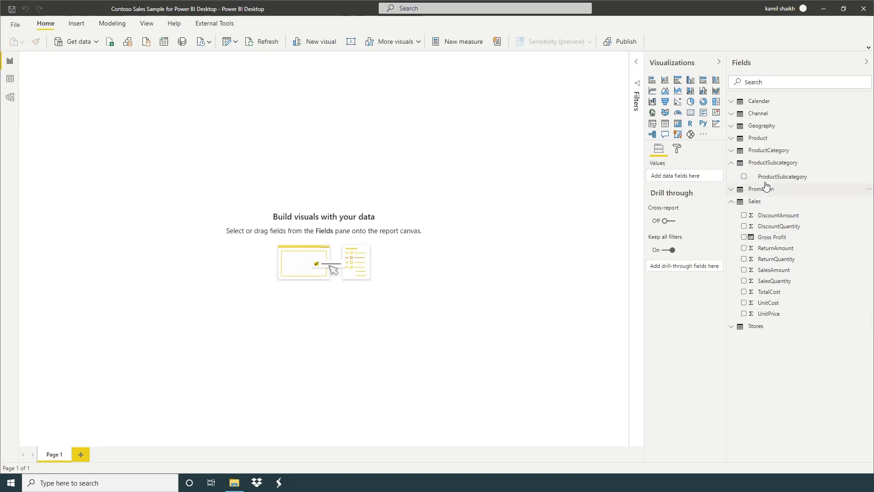
# - Add a new column to ProductSubcategory named ProductFullName in an enlarged formula bar
pyautogui.moveTo(776, 169)
pyautogui.rightClick(781, 165)
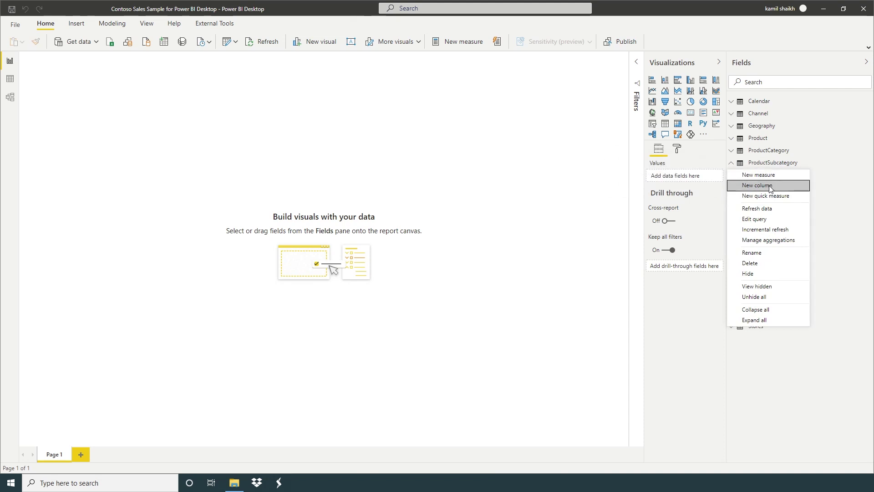
pyautogui.click(769, 185)
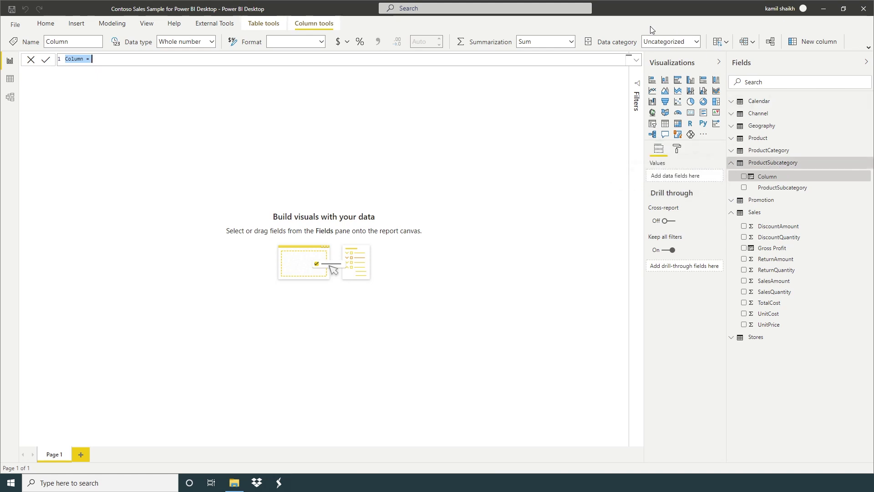
pyautogui.click(637, 61)
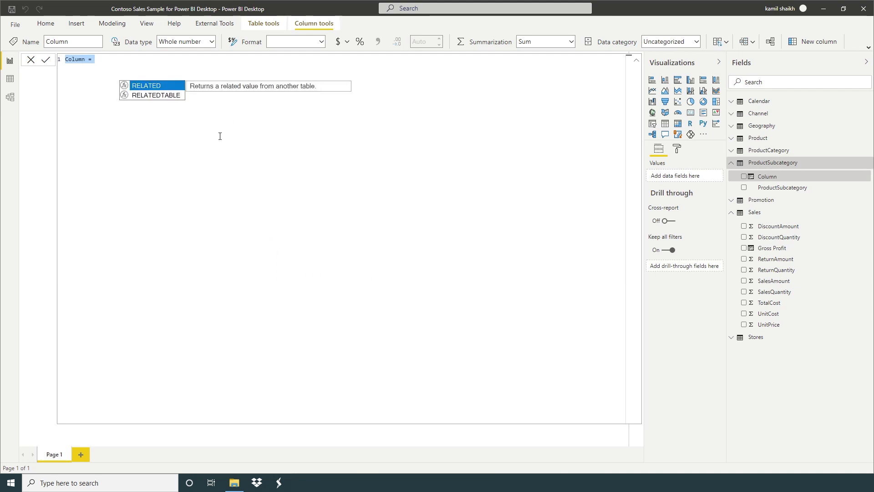
pyautogui.scroll(2, 219, 137)
pyautogui.scroll(2, 147, 63)
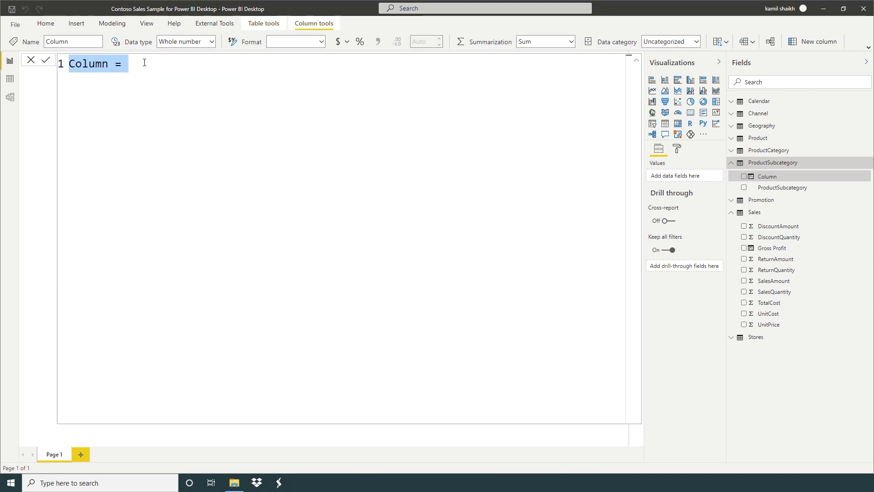
pyautogui.click(145, 63)
pyautogui.press('Home')
pyautogui.hotkey('ctrl', 'shift', 'Right')
pyautogui.write('Product')
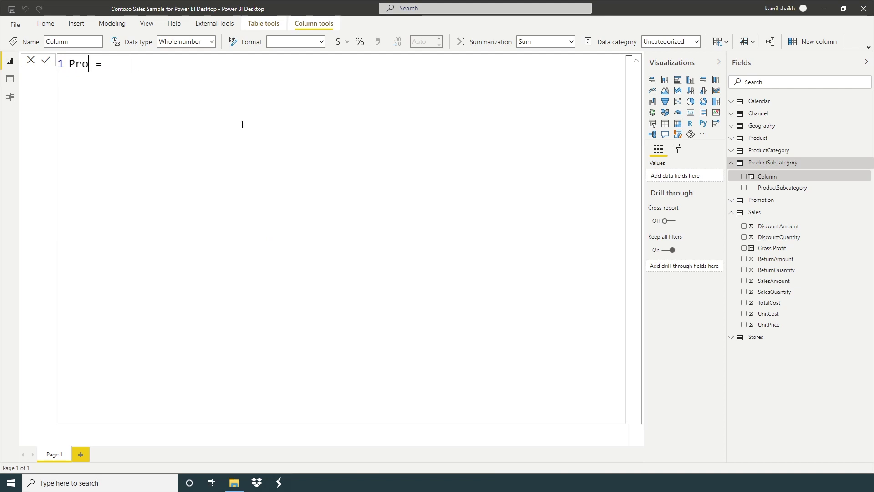
pyautogui.write('FullName')
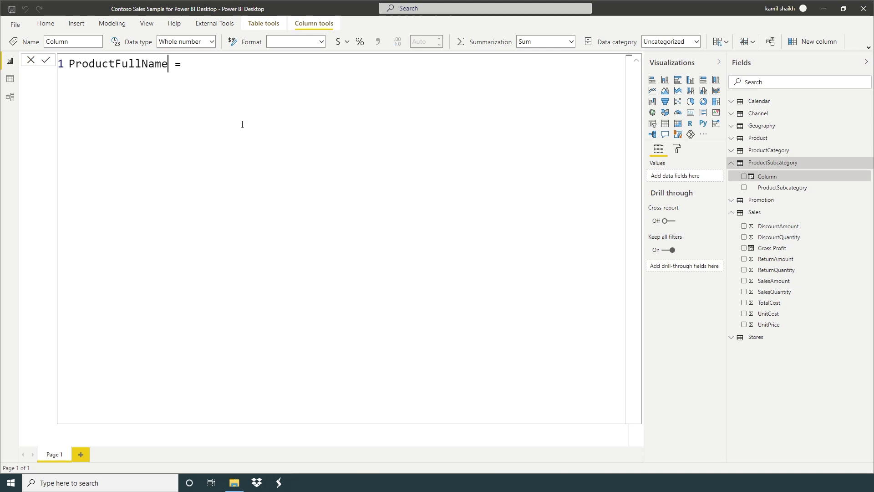
# - Define it as RELATED(ProductCategory[ProductCategory]) & " = " & [ProductSubcategory] and commit
pyautogui.press('End')
pyautogui.write('Re')
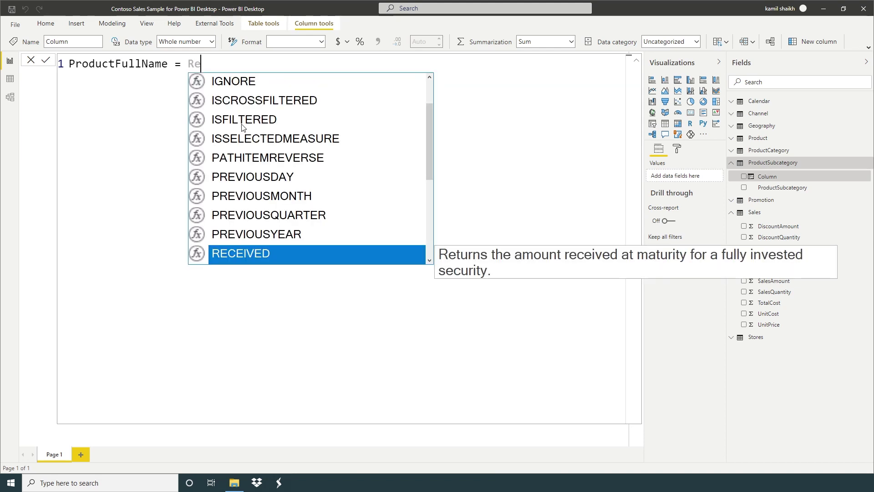
pyautogui.write('la')
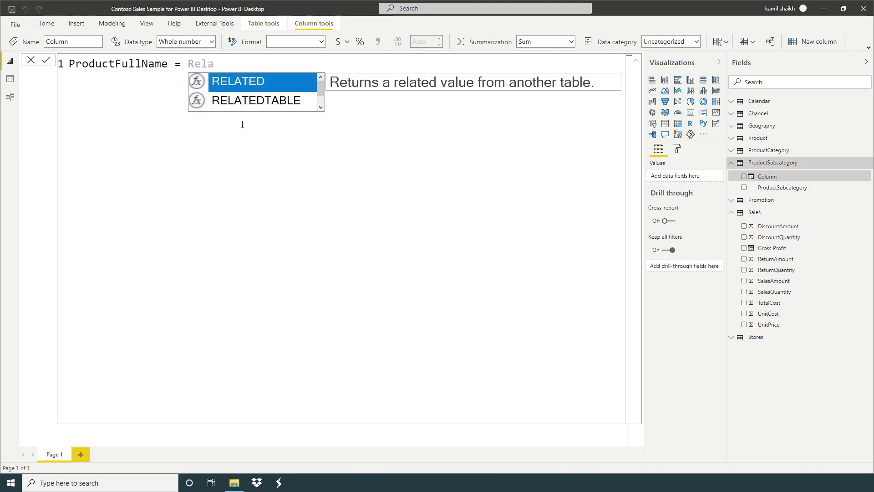
pyautogui.press('Tab')
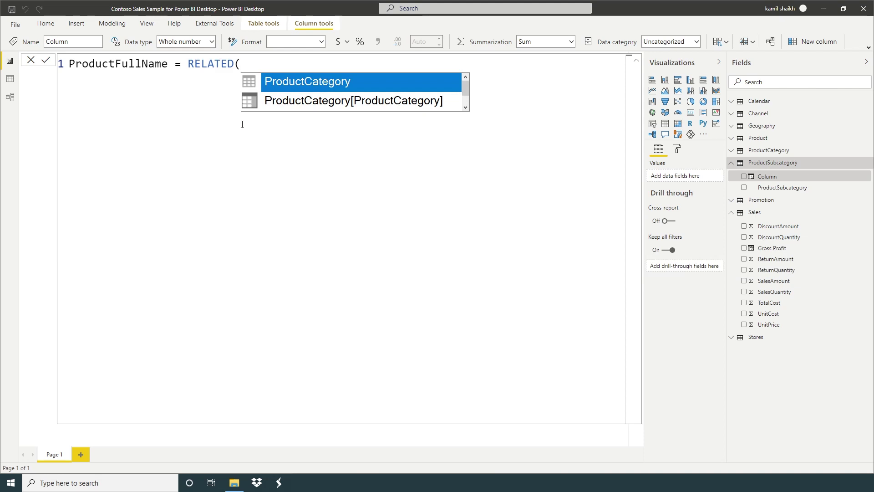
pyautogui.write('product')
pyautogui.press('Tab')
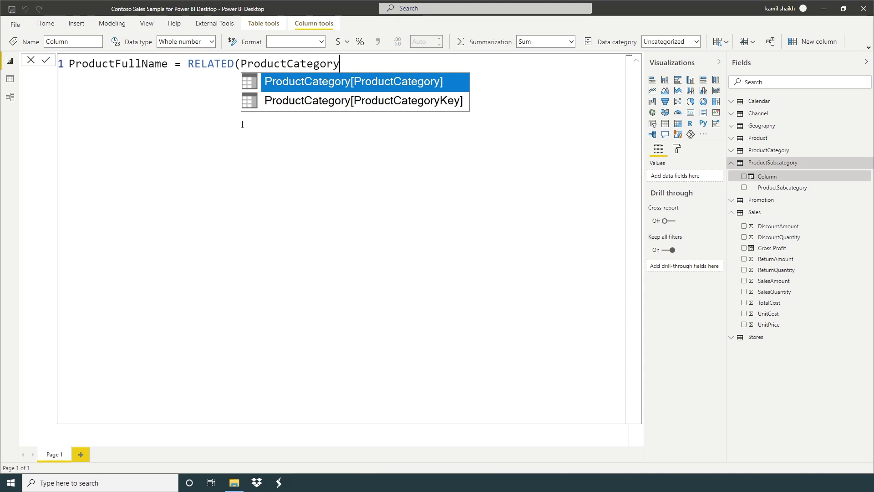
pyautogui.press('Tab')
pyautogui.write('&')
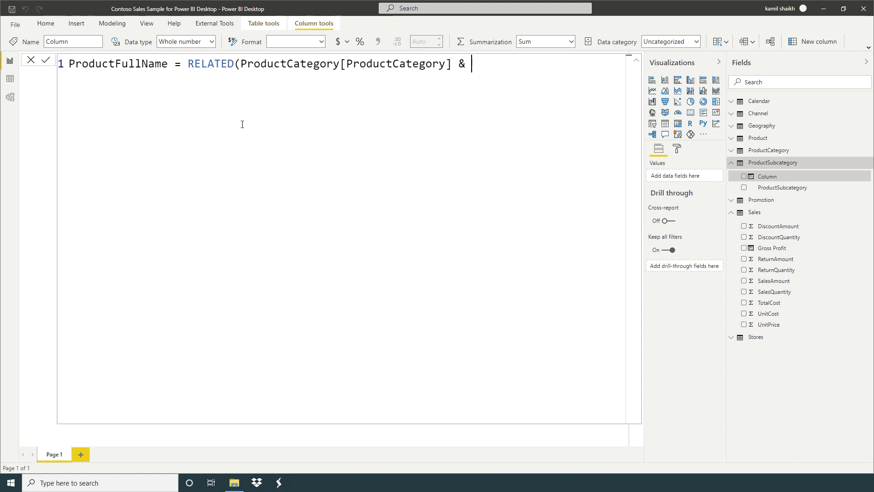
pyautogui.write(' ""')
pyautogui.write('=')
pyautogui.press('Right')
pyautogui.press('Right')
pyautogui.press('Right')
pyautogui.write('& [')
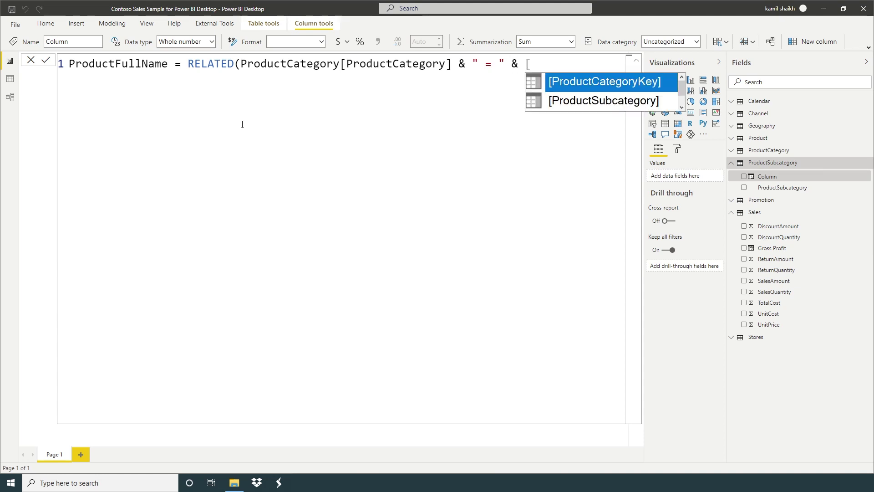
pyautogui.press('Down')
pyautogui.press('Tab')
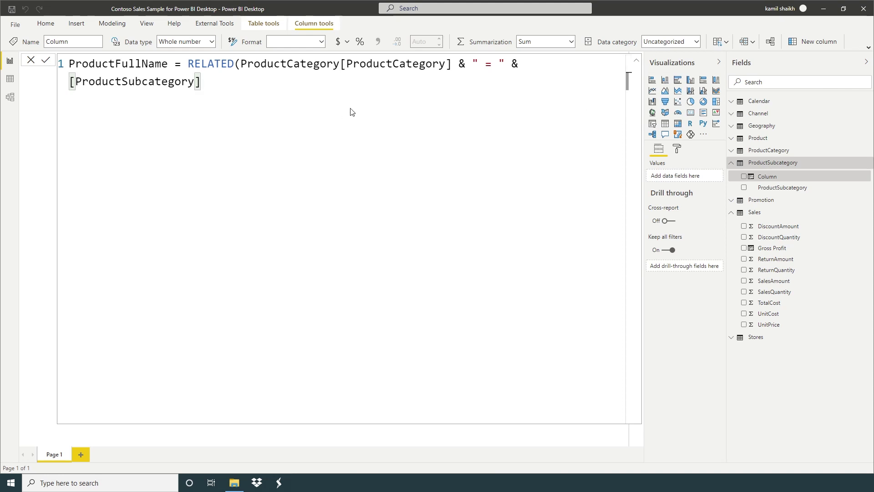
pyautogui.click(451, 63)
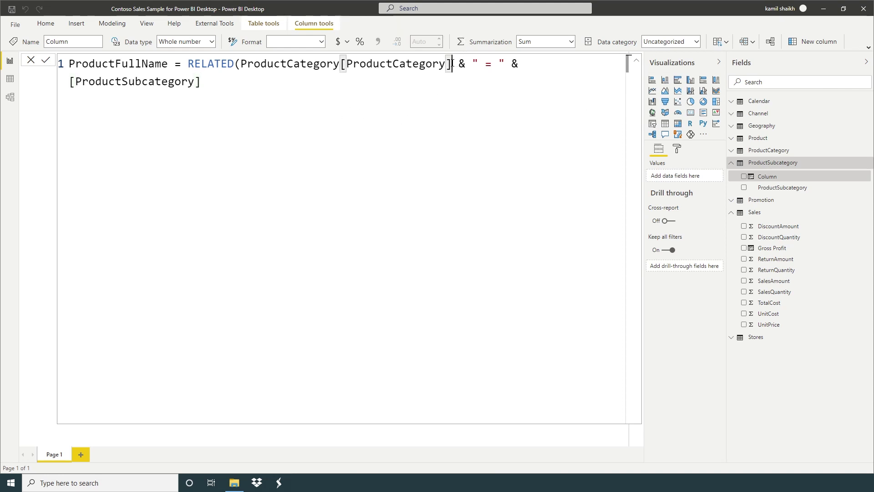
pyautogui.write(')')
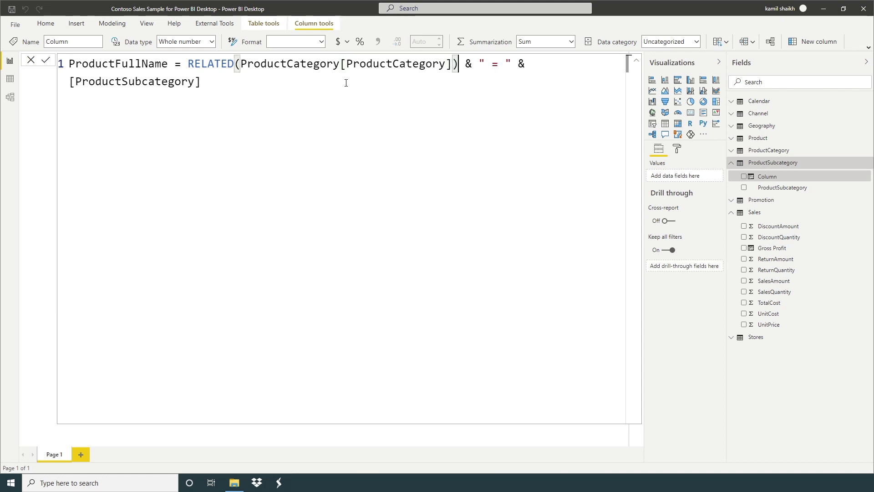
pyautogui.click(254, 88)
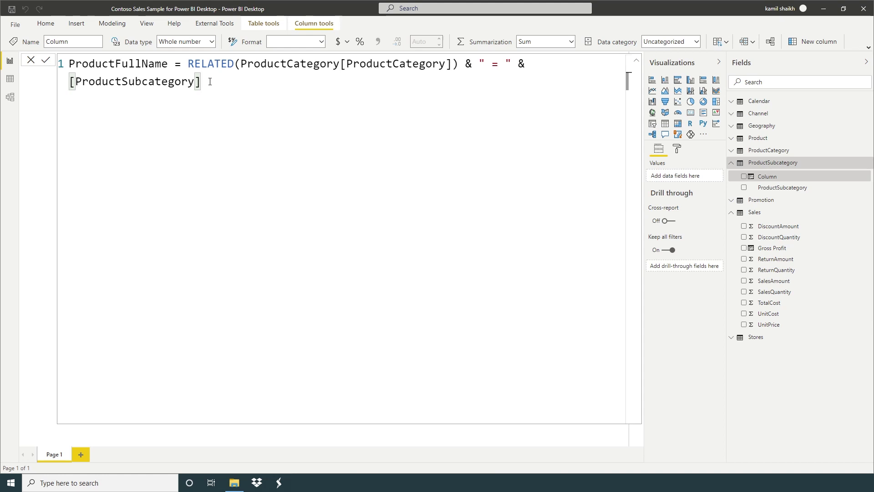
pyautogui.press('Return')
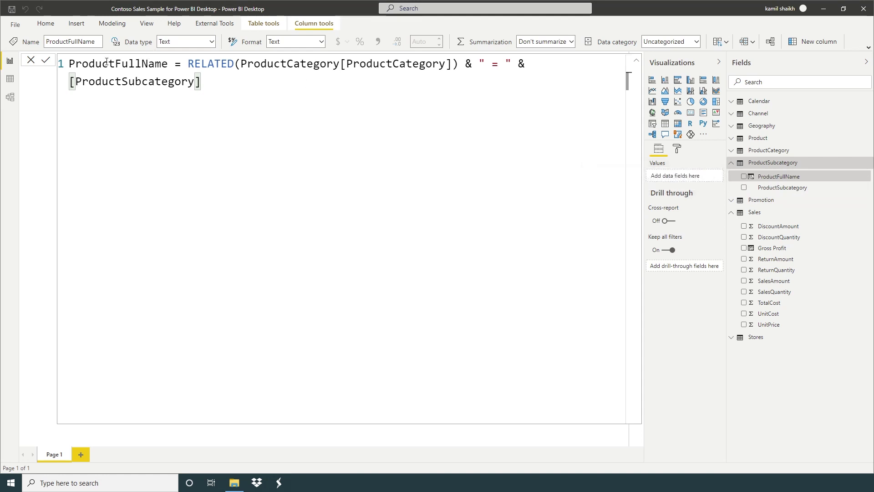
# - Place and enlarge a ProductSubcategory table on the page, then add a second ProductFullName table
pyautogui.click(33, 63)
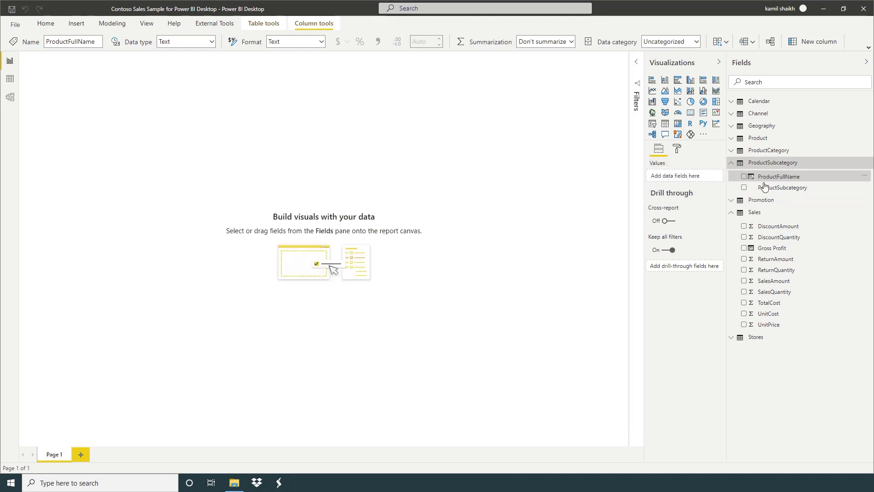
pyautogui.moveTo(781, 191); pyautogui.dragTo(256, 134)
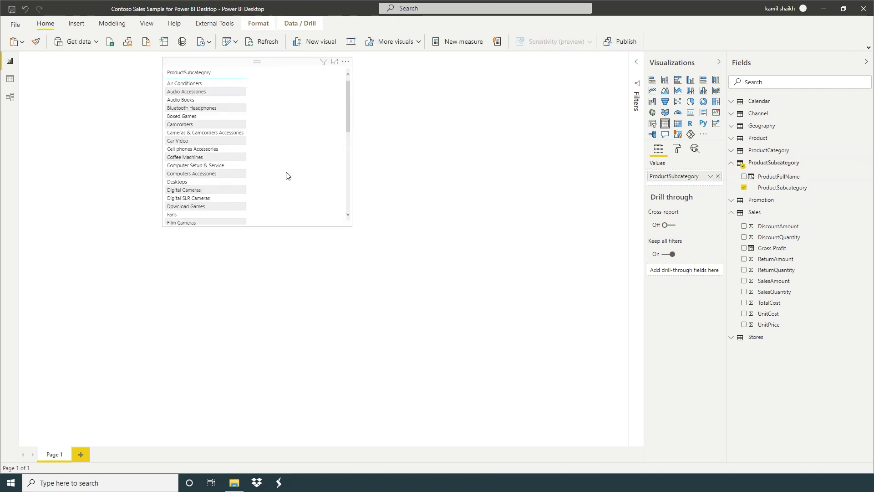
pyautogui.moveTo(286, 174); pyautogui.dragTo(218, 224)
pyautogui.moveTo(275, 288); pyautogui.dragTo(363, 393)
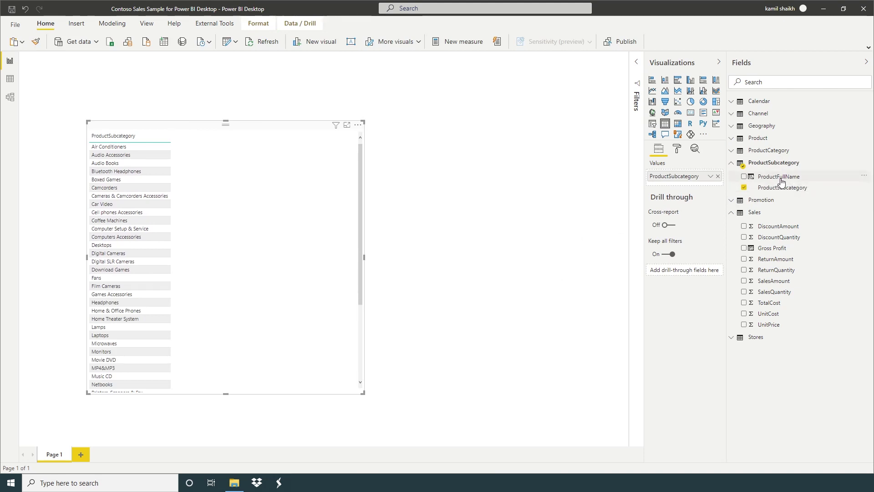
pyautogui.moveTo(782, 183); pyautogui.dragTo(504, 153)
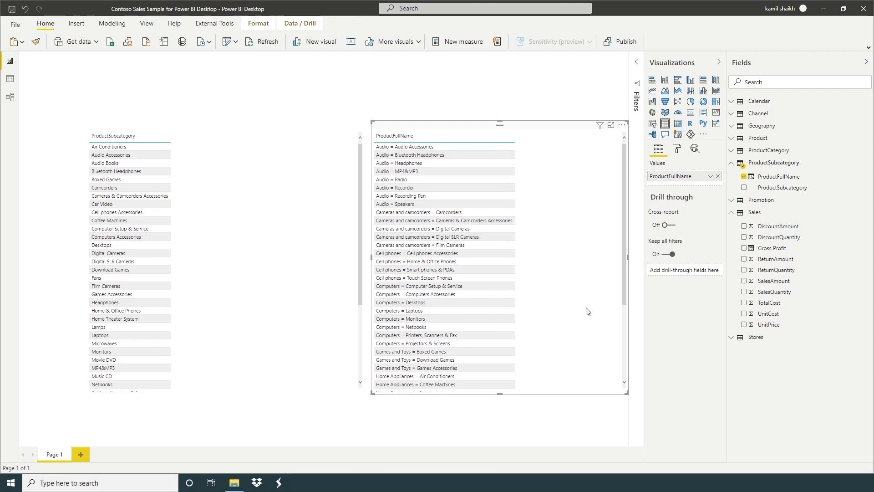
# - Increase the ProductFullName table's value text size by two steps
pyautogui.click(677, 148)
pyautogui.click(663, 250)
pyautogui.scroll(-3, 678, 408)
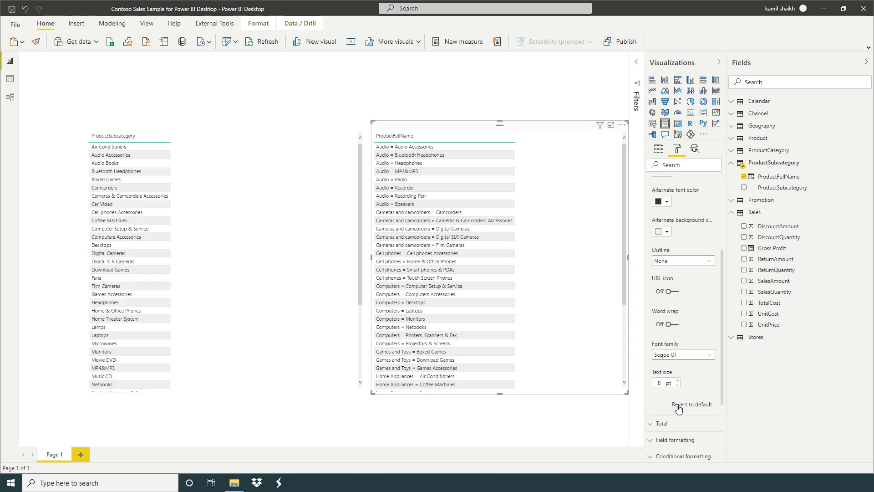
pyautogui.click(678, 380)
pyautogui.click(677, 381)
pyautogui.click(677, 380)
pyautogui.click(677, 381)
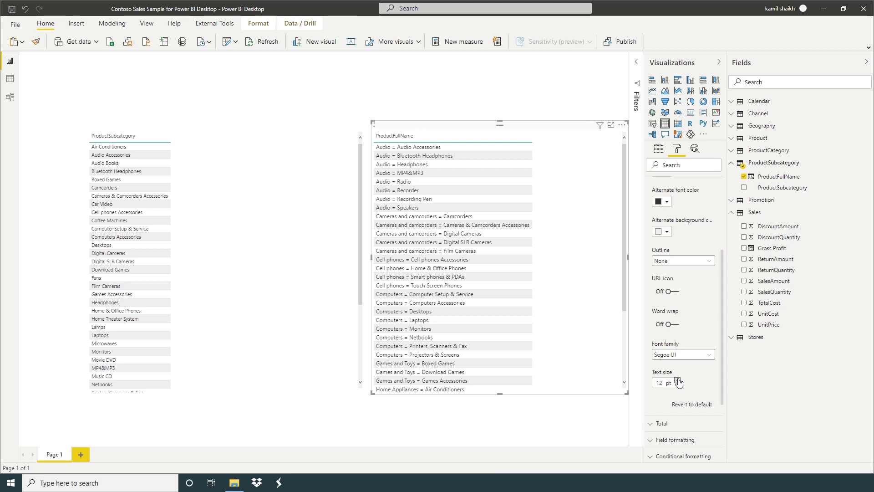
pyautogui.click(677, 380)
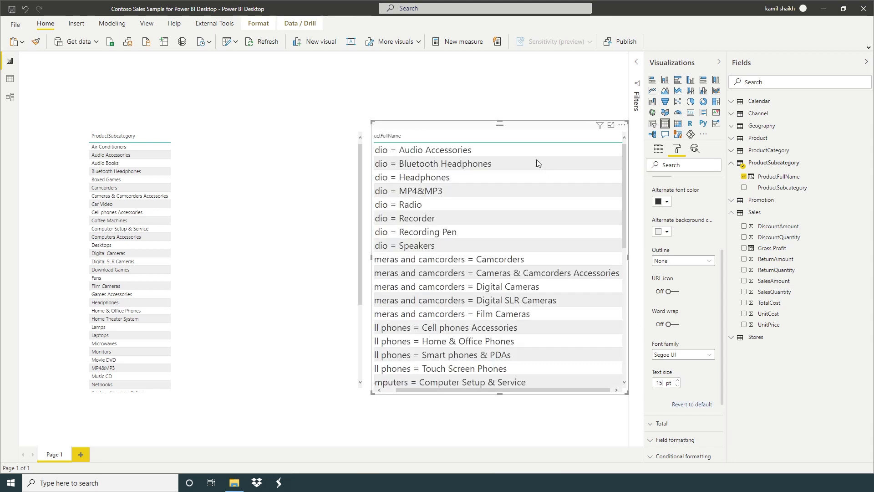
# - Rearrange both tables and widen ProductFullName so its full text shows
pyautogui.moveTo(541, 132); pyautogui.dragTo(478, 122)
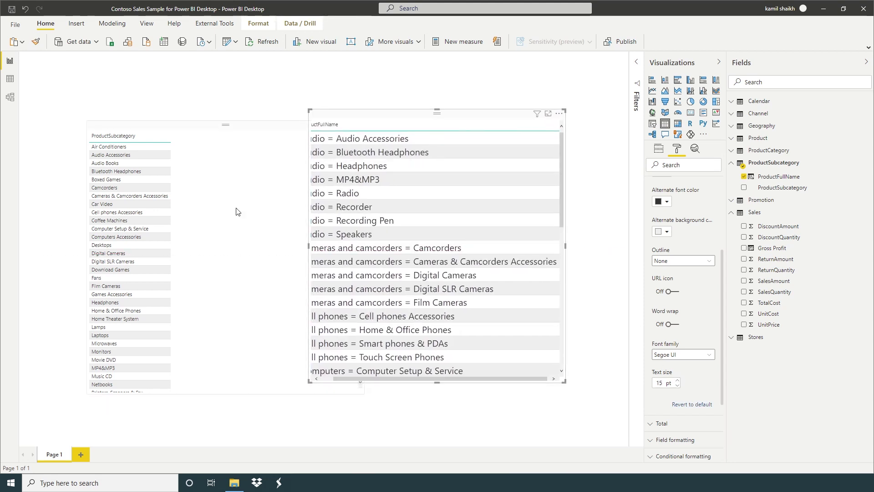
pyautogui.click(312, 359)
pyautogui.moveTo(363, 394); pyautogui.dragTo(167, 331)
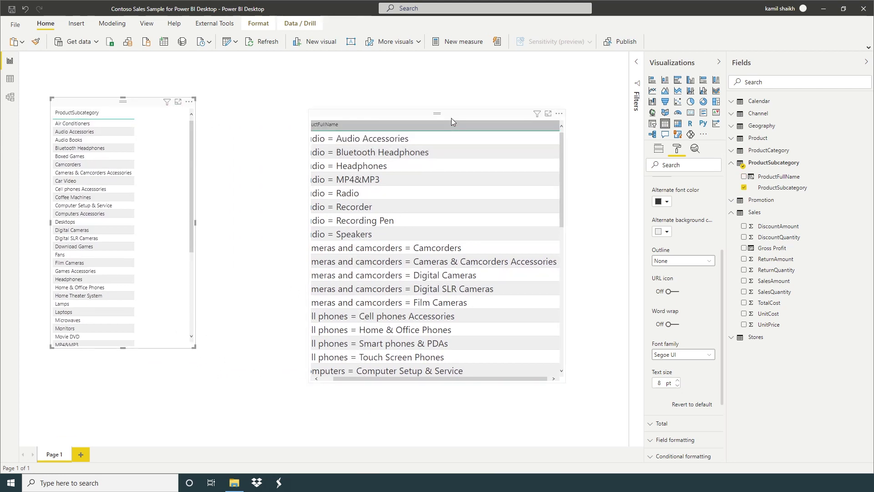
pyautogui.moveTo(468, 117); pyautogui.dragTo(484, 110)
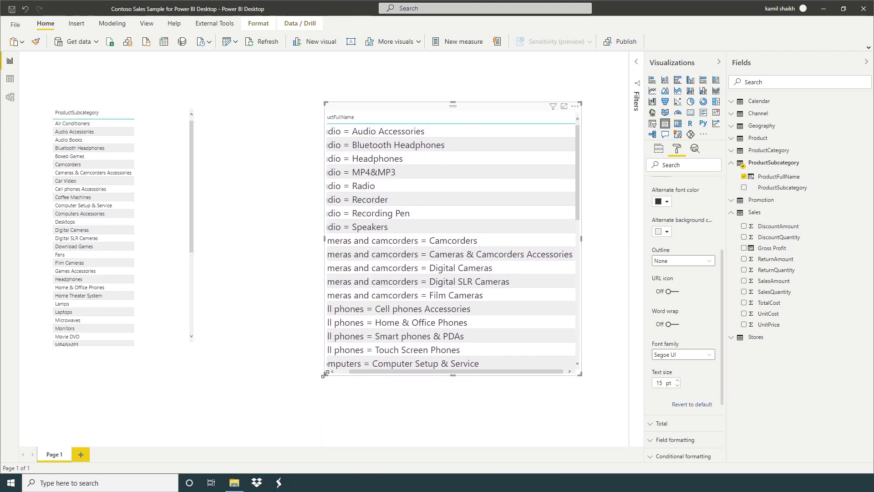
pyautogui.moveTo(325, 374); pyautogui.dragTo(249, 394)
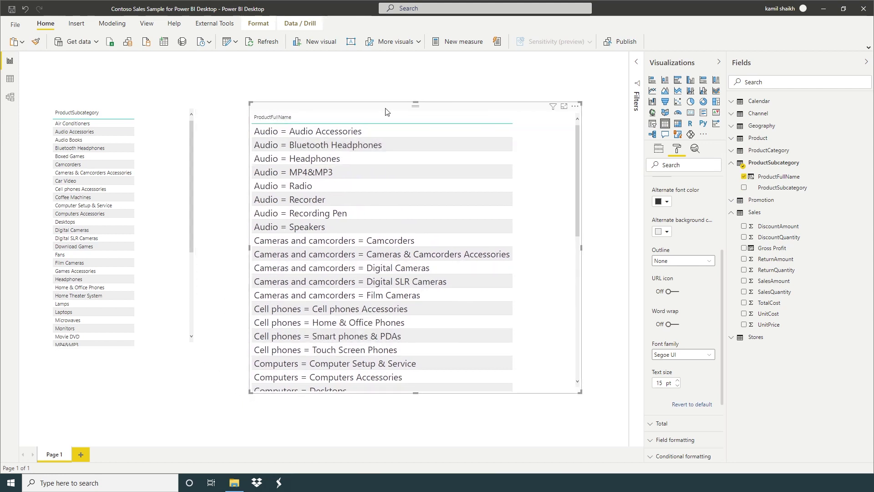
# - Copy the larger text formatting to the ProductSubcategory list and enlarge it to show full names
pyautogui.click(36, 42)
pyautogui.click(145, 115)
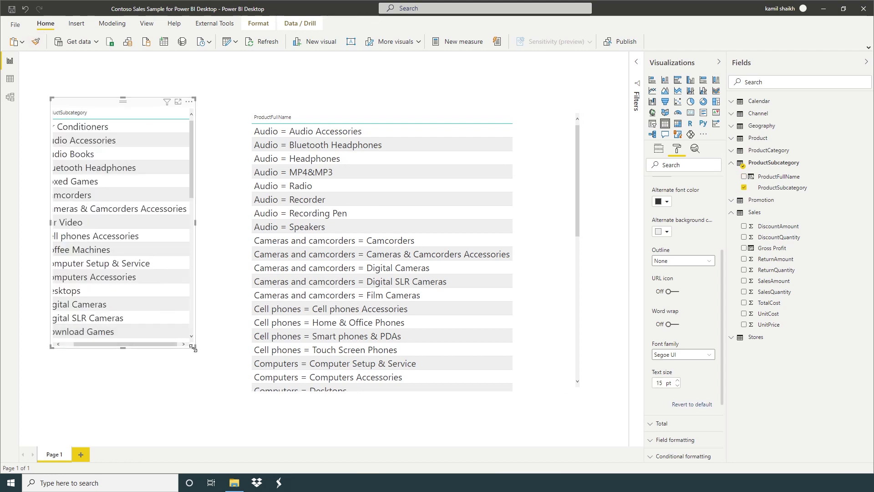
pyautogui.moveTo(190, 348); pyautogui.dragTo(215, 414)
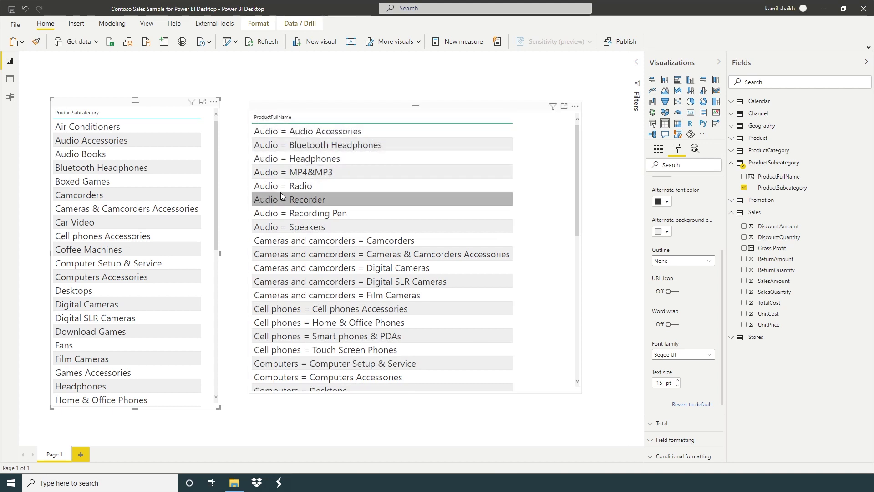
pyautogui.scroll(-10, 436, 236)
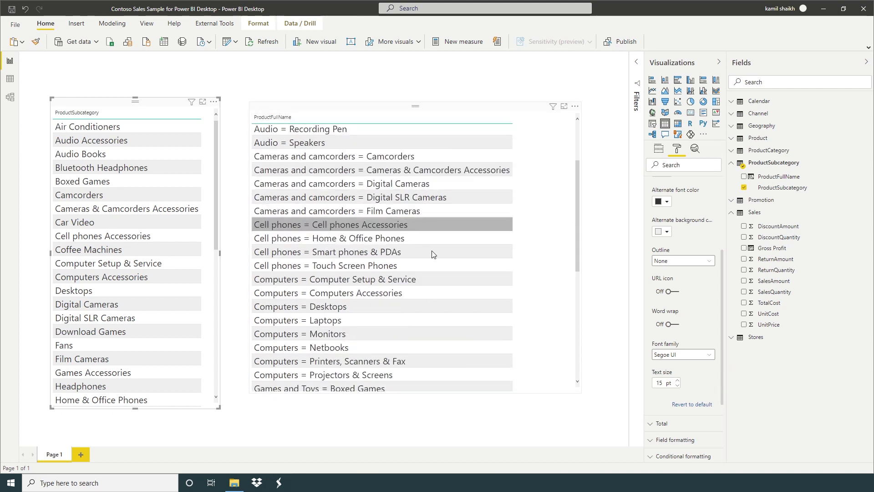
pyautogui.scroll(-1, 496, 316)
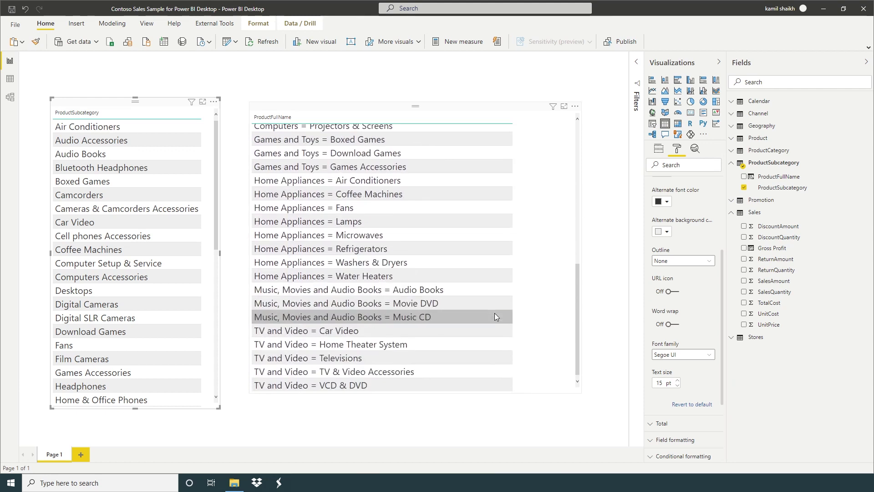
pyautogui.scroll(10, 495, 317)
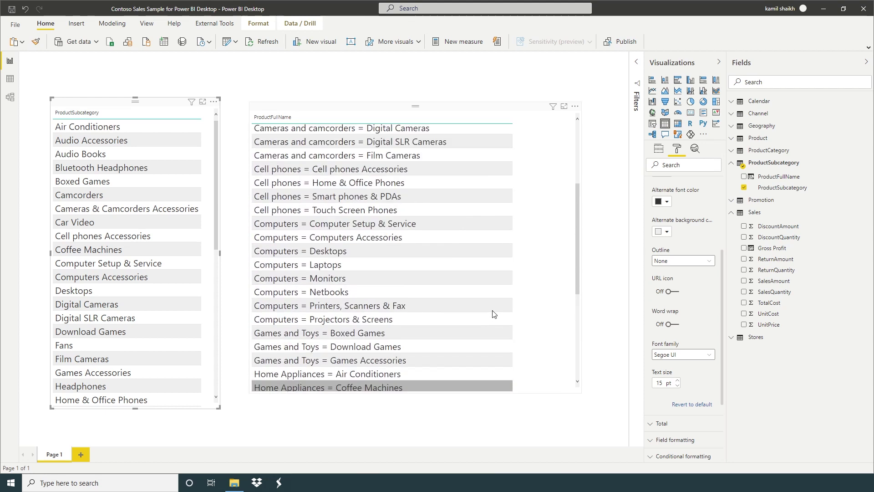
pyautogui.click(332, 86)
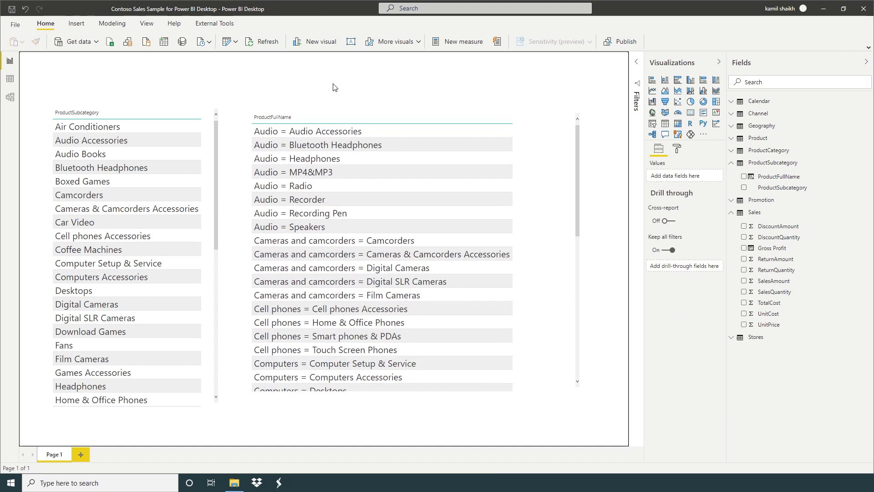
# - Add Gross Profit to the ProductFullName table and delete the subcategory list
pyautogui.click(416, 114)
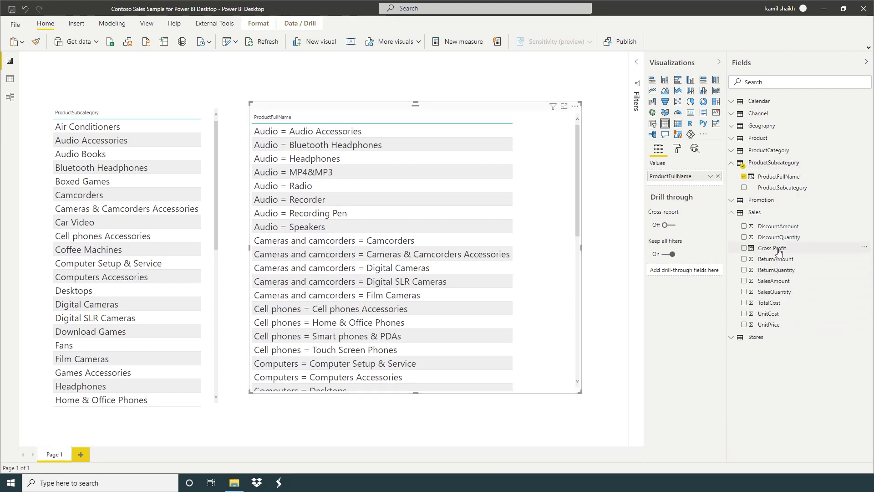
pyautogui.moveTo(774, 248); pyautogui.dragTo(692, 187)
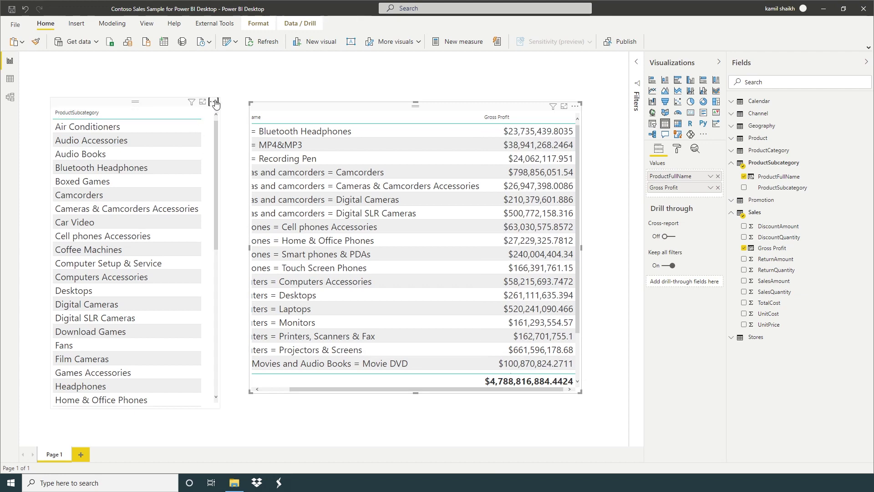
pyautogui.click(213, 101)
pyautogui.click(233, 133)
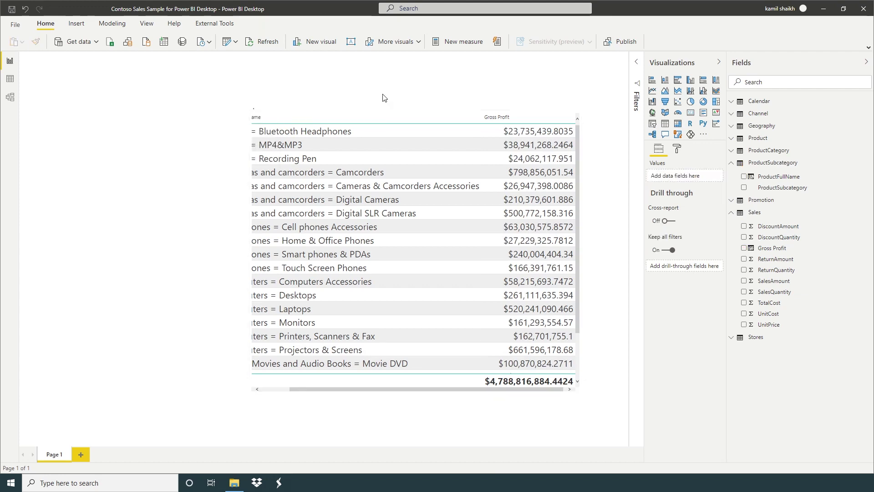
# - Move and enlarge the table to show every row and the $4,788,816,884.4424 Total
pyautogui.moveTo(403, 128); pyautogui.dragTo(326, 97)
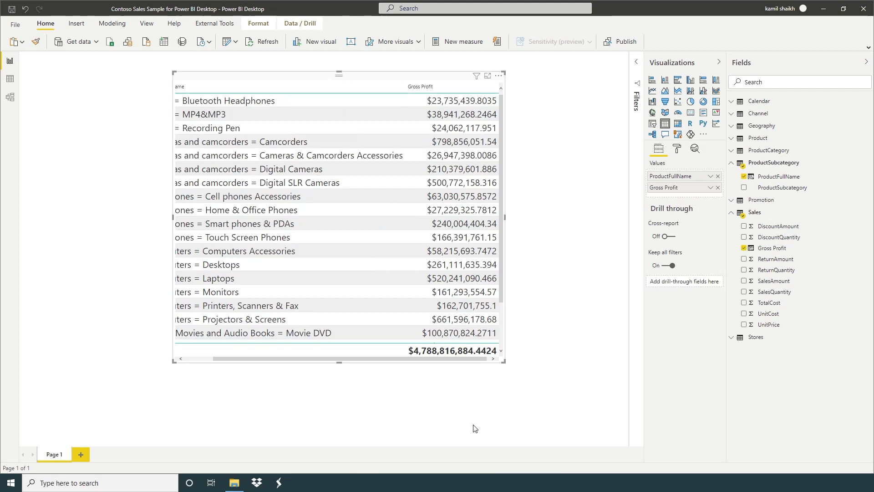
pyautogui.moveTo(346, 358); pyautogui.dragTo(483, 363)
pyautogui.click(556, 367)
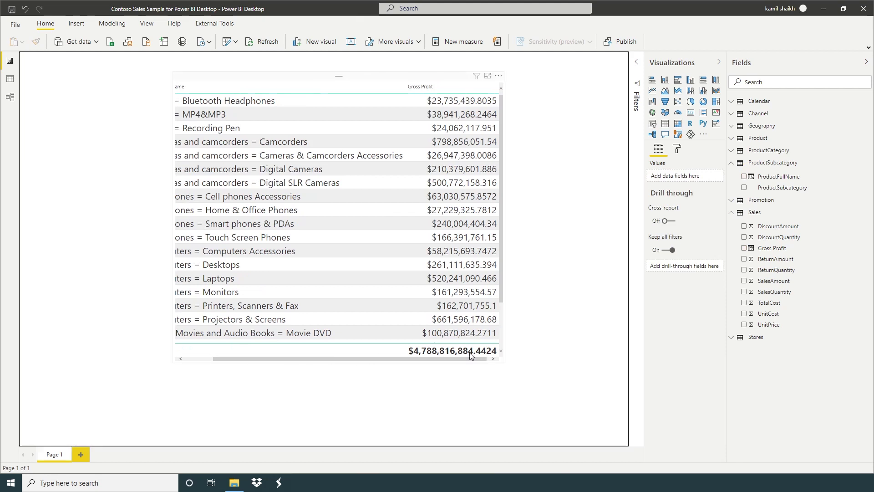
pyautogui.moveTo(504, 363); pyautogui.dragTo(587, 411)
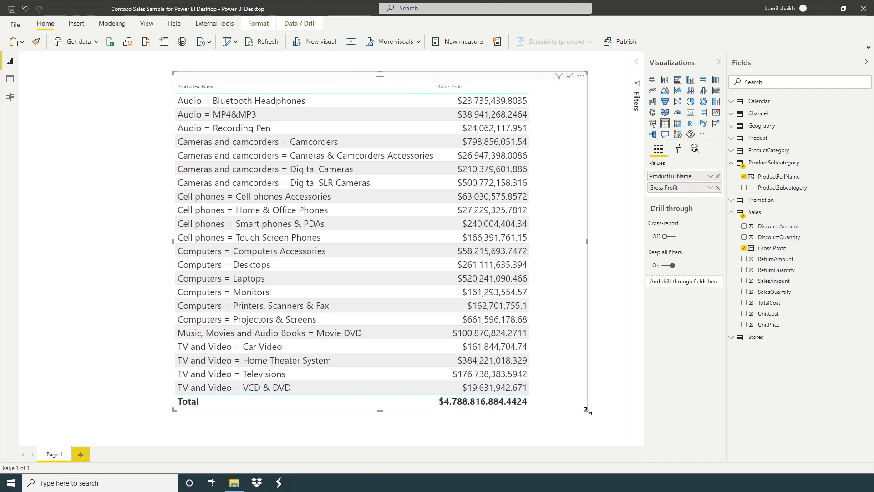
# - Switch the Gross Profit table to a clustered bar chart by ProductFullName, then save the report
pyautogui.click(678, 80)
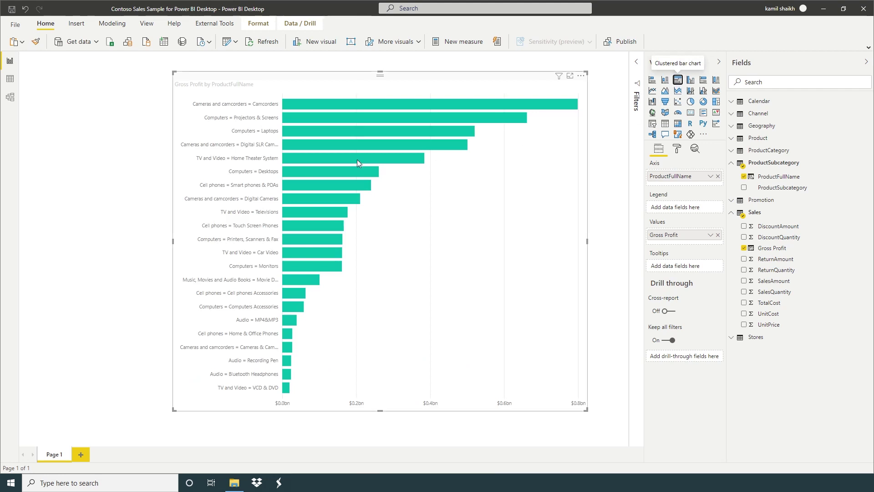
pyautogui.moveTo(369, 109)
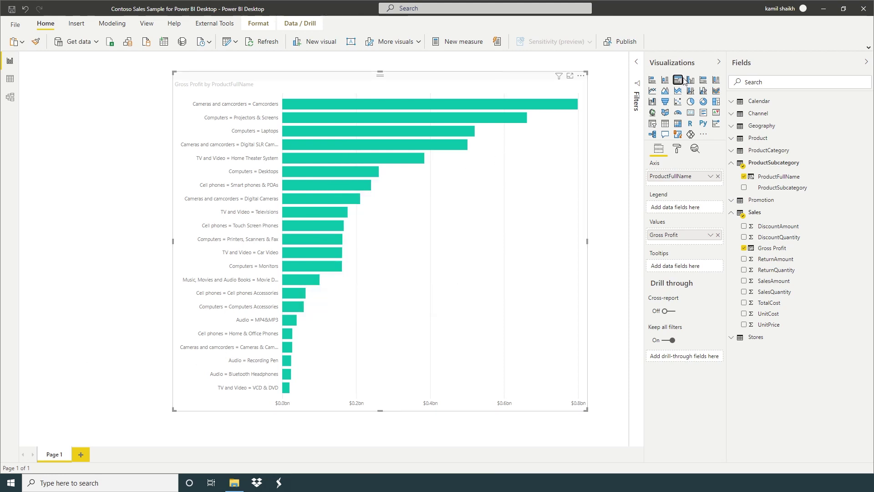
pyautogui.click(71, 228)
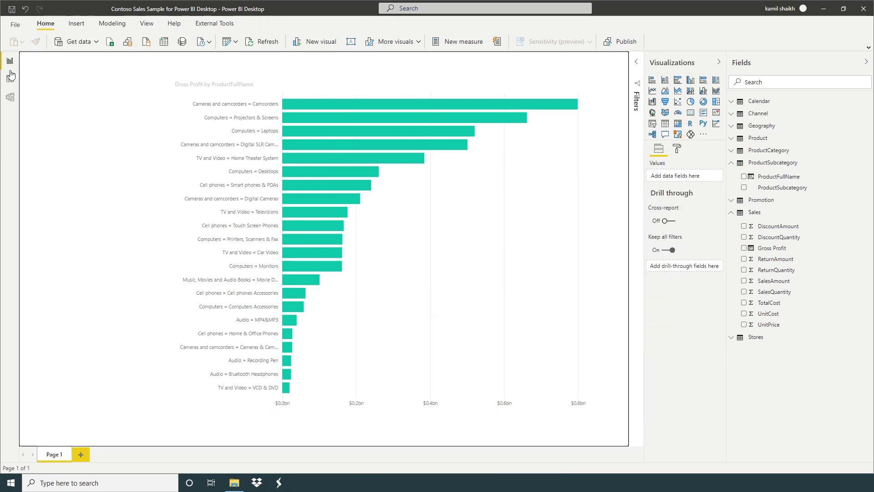
pyautogui.click(12, 9)
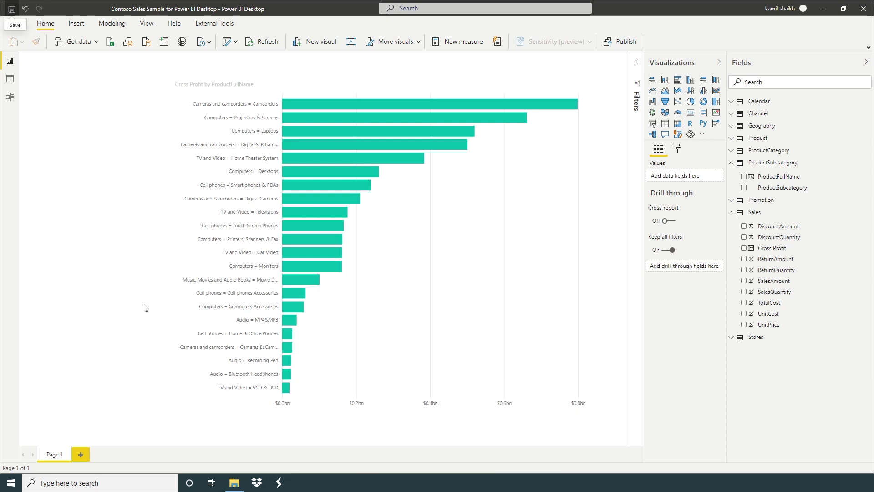
# - Bring the DAX_tutorial folder window in File Explorer to the front
pyautogui.click(234, 484)
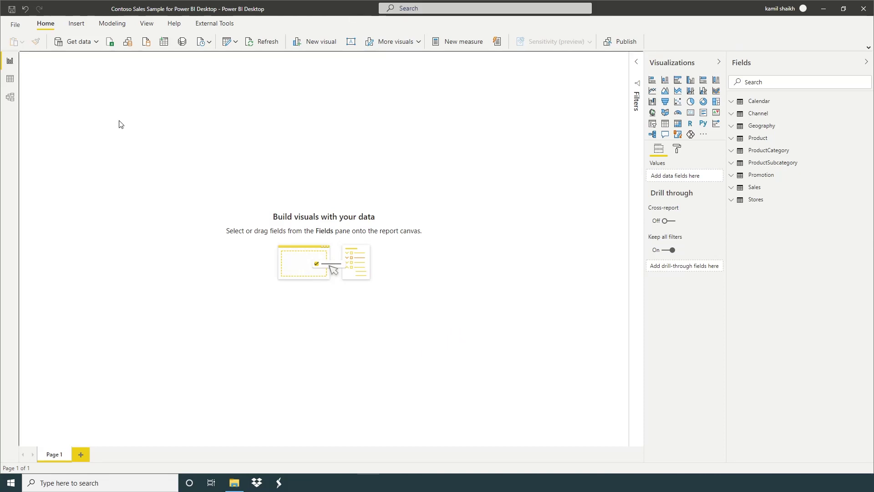
# - Start a new measure in the Sales table from the expanded Modeling commands
pyautogui.click(112, 25)
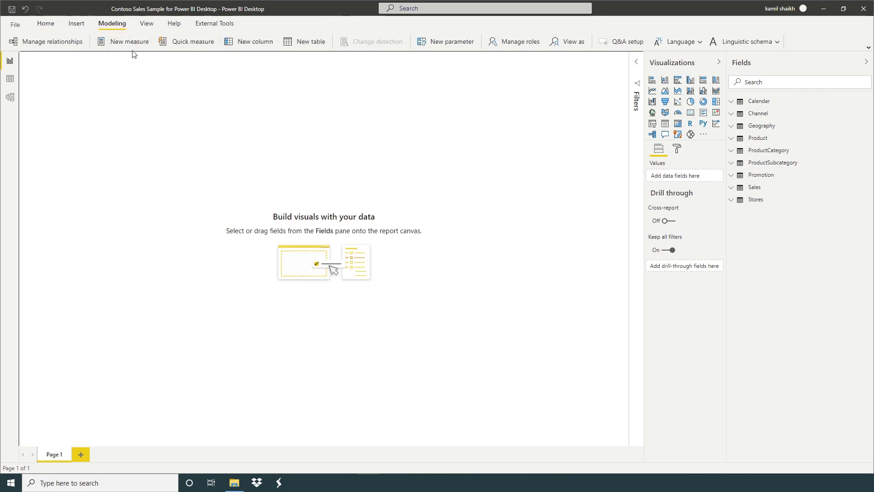
pyautogui.click(869, 46)
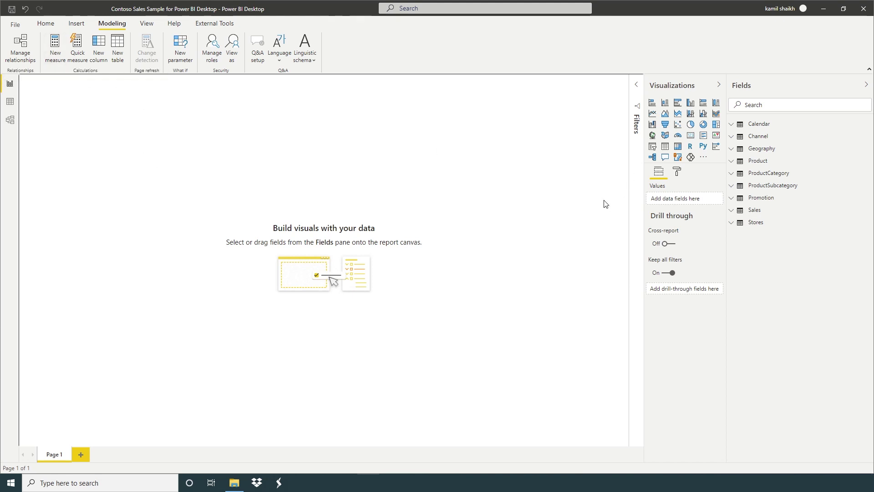
pyautogui.rightClick(755, 213)
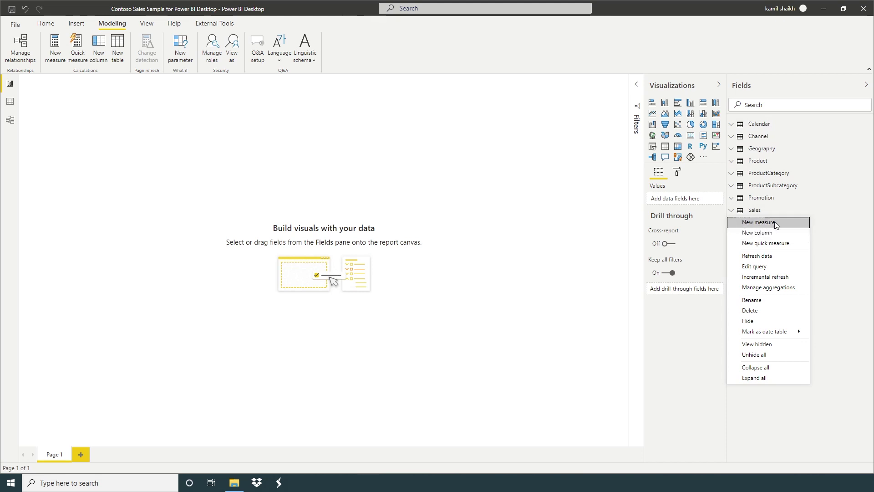
pyautogui.click(766, 222)
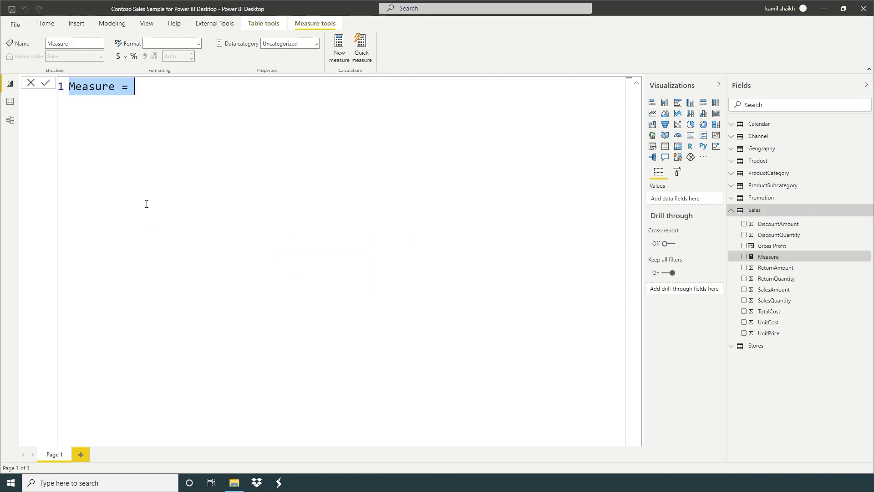
# - Define the measure Total Sales = SUM(Sales[SalesAmount]), commit it, and return to the report page
pyautogui.write('Tota')
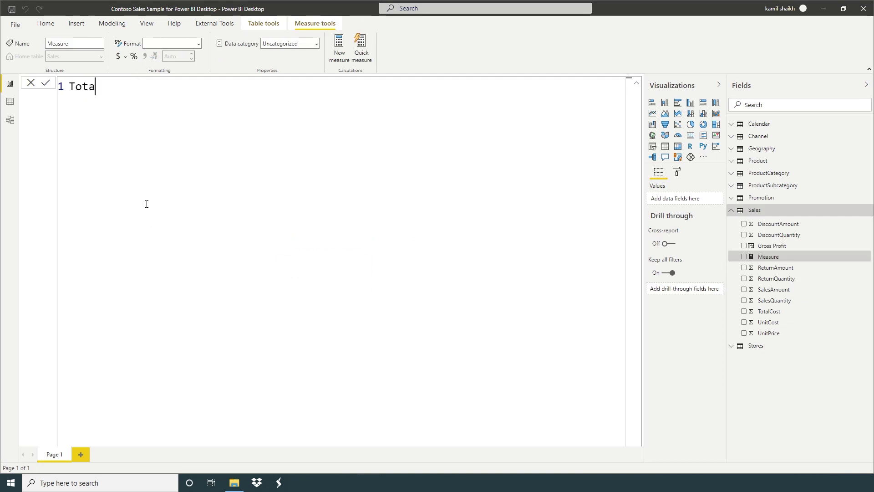
pyautogui.write('l Sale')
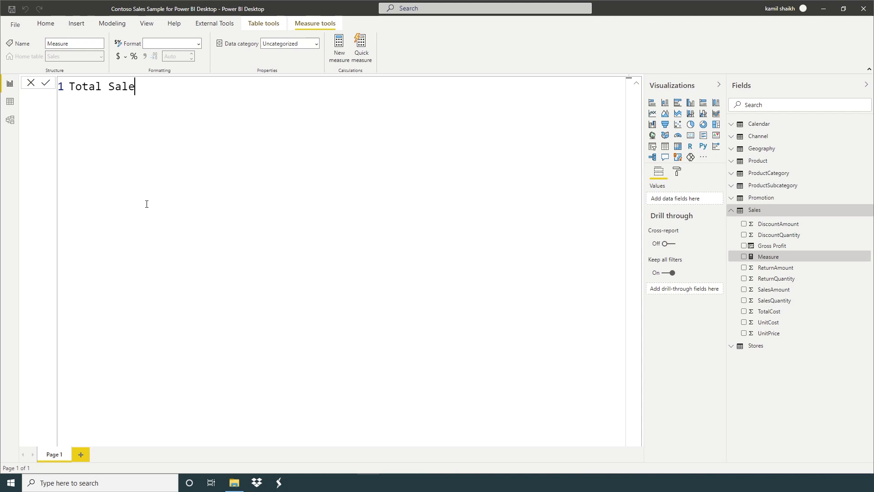
pyautogui.write('s = SUM')
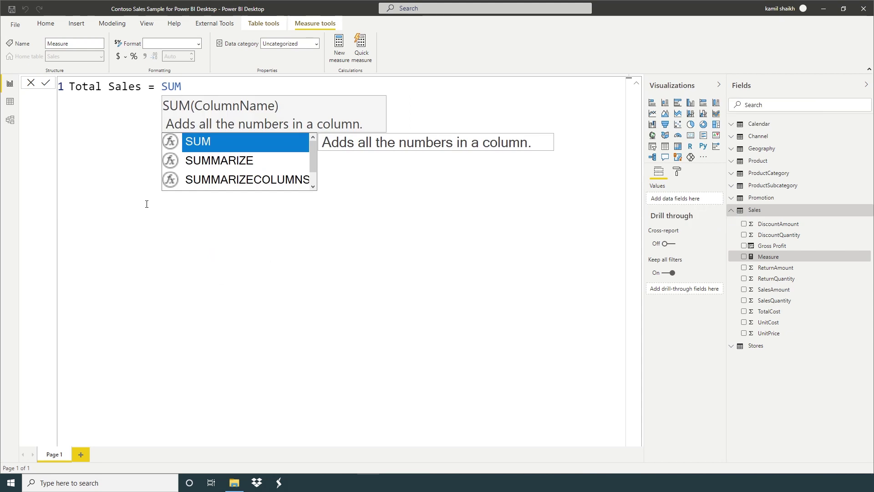
pyautogui.write('(')
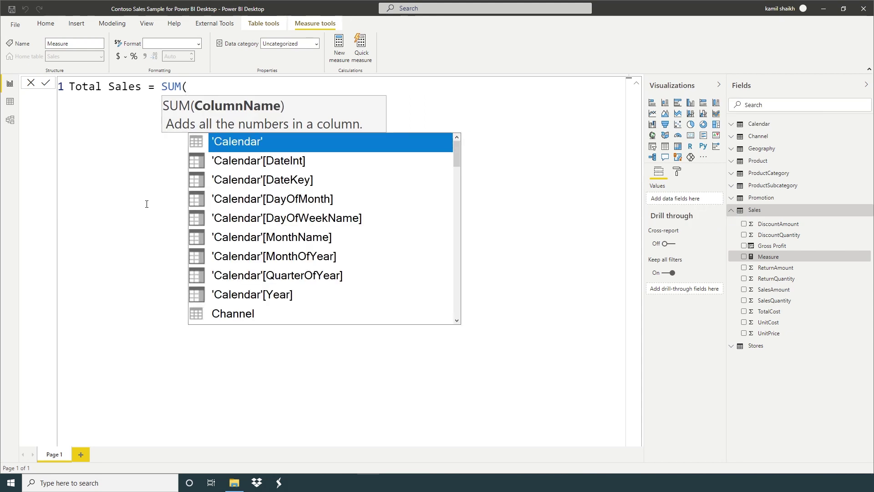
pyautogui.write('sa')
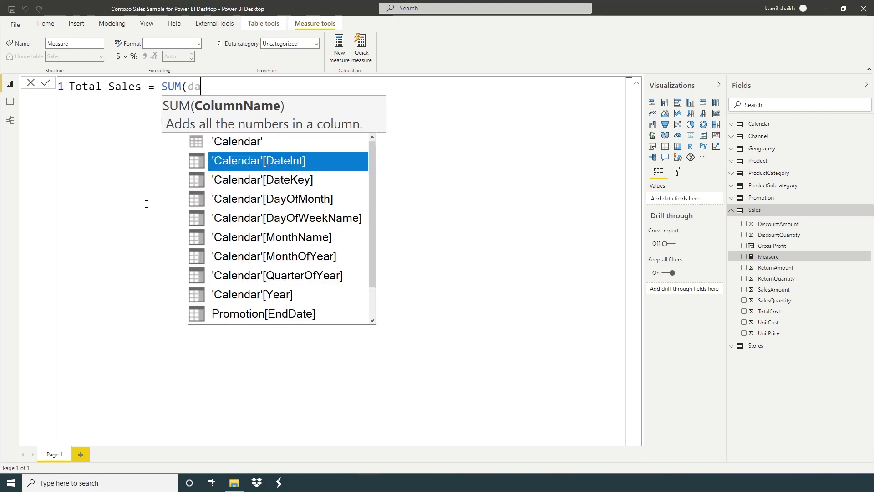
pyautogui.write('les')
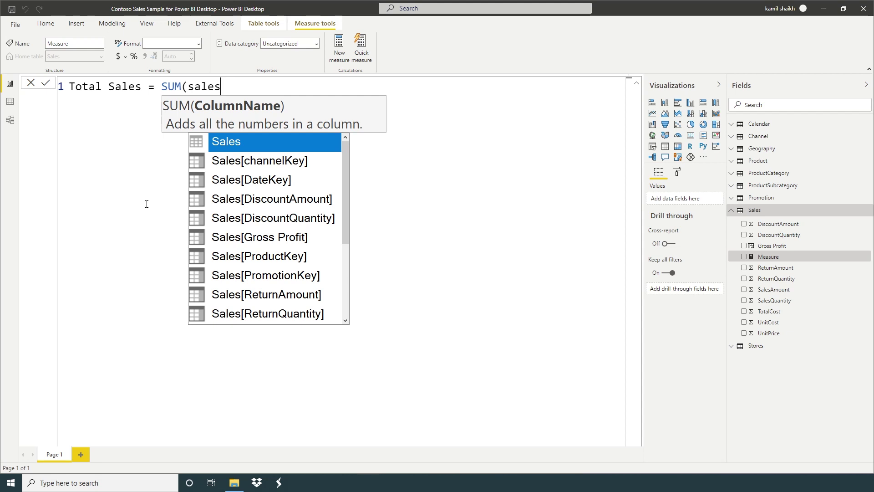
pyautogui.press('Down')
pyautogui.press('Down')
pyautogui.press('Down')
pyautogui.press('Down')
pyautogui.press('Down')
pyautogui.press('Down')
pyautogui.press('Down')
pyautogui.press('Down')
pyautogui.press('Down')
pyautogui.press('Down')
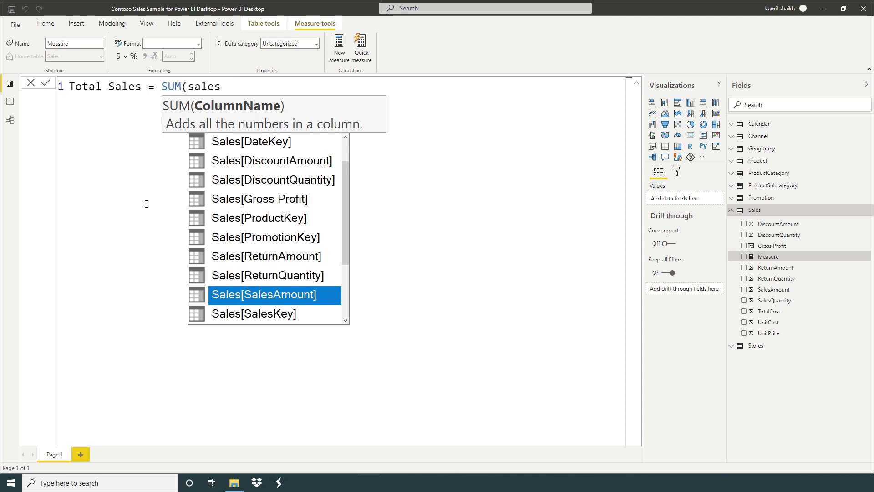
pyautogui.press('Tab')
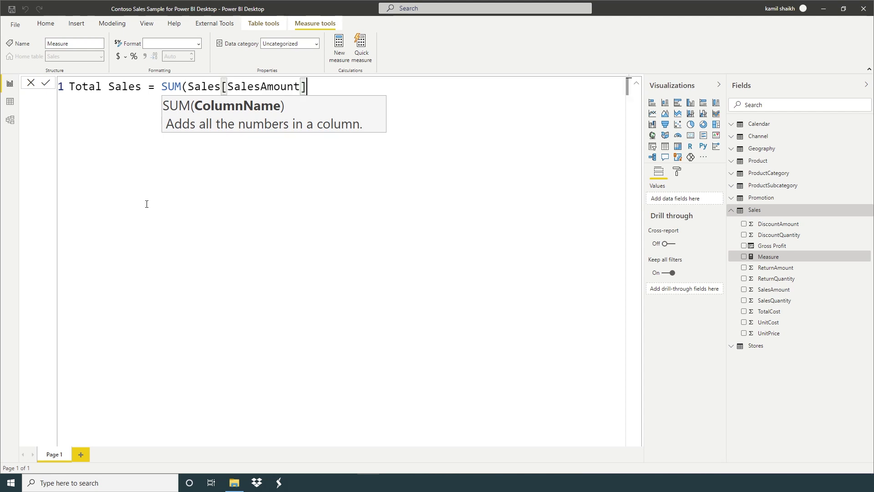
pyautogui.write(')')
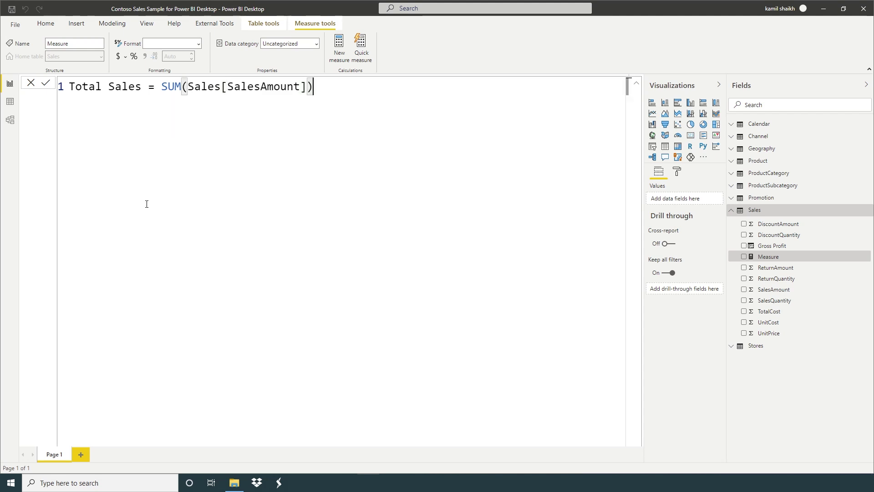
pyautogui.press('Return')
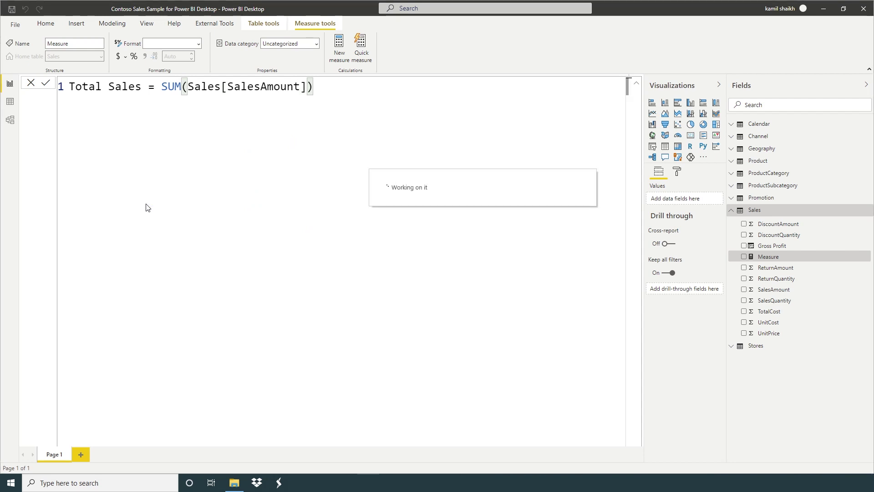
pyautogui.click(29, 84)
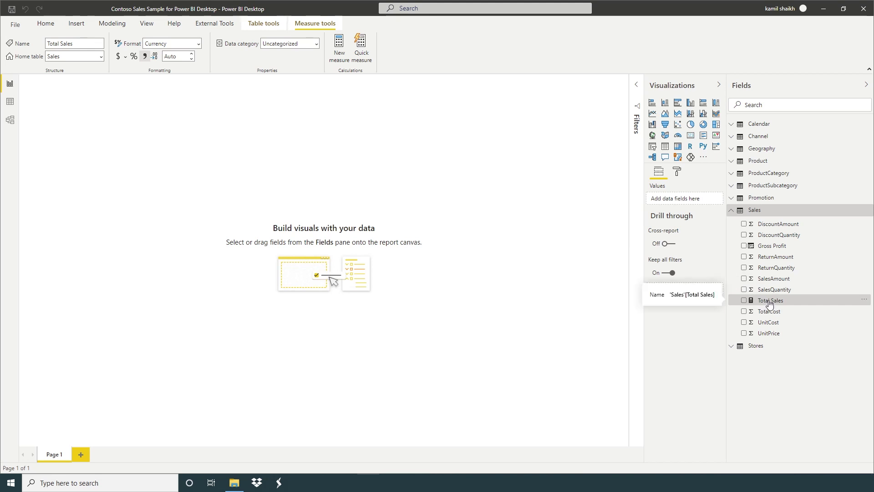
# - Add Total Sales to the page as a column chart and format the measure as dollar currency
pyautogui.moveTo(771, 301); pyautogui.dragTo(433, 178)
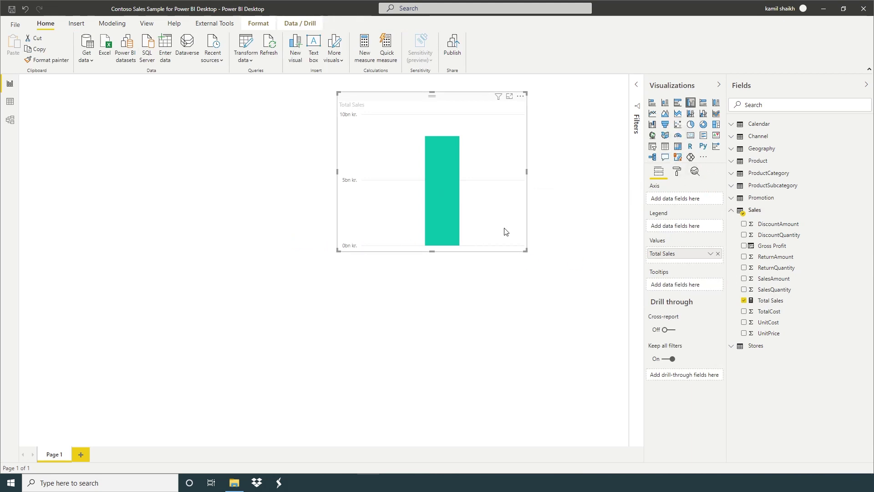
pyautogui.click(771, 301)
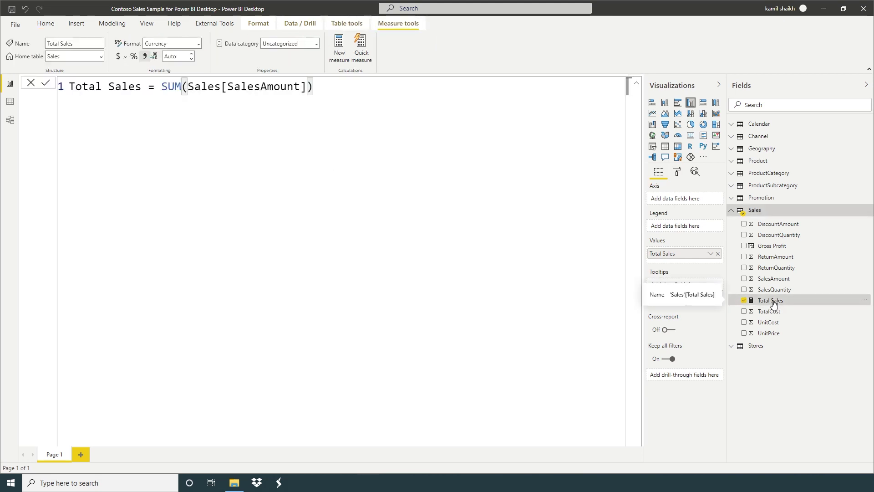
pyautogui.click(122, 62)
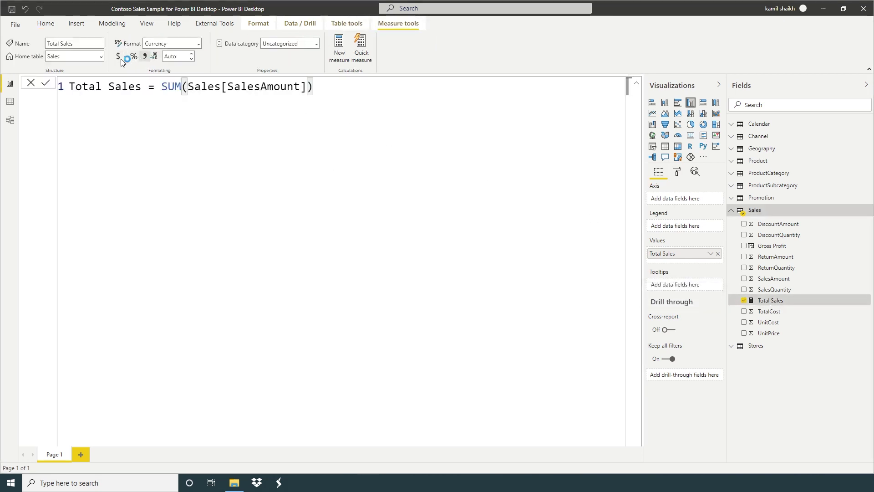
pyautogui.click(30, 84)
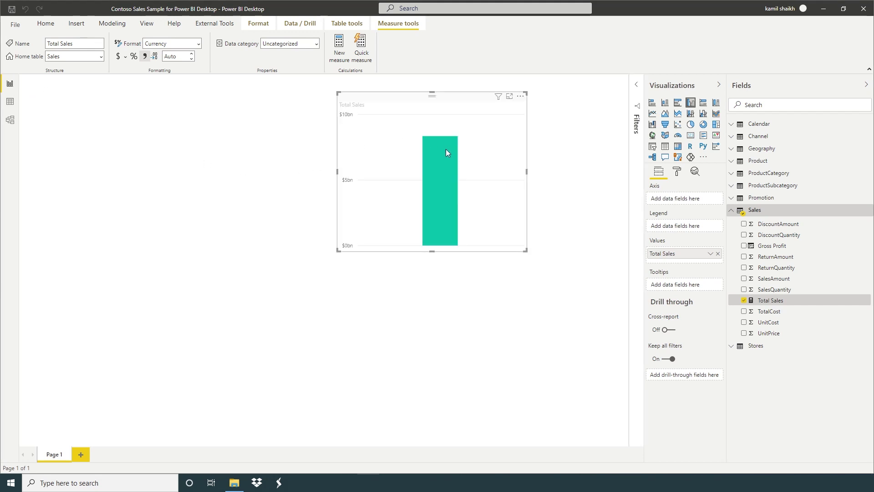
# - Convert the chart to a $8.34bn Total Sales card and add an enlarged ProductName table with Total Sales
pyautogui.click(690, 135)
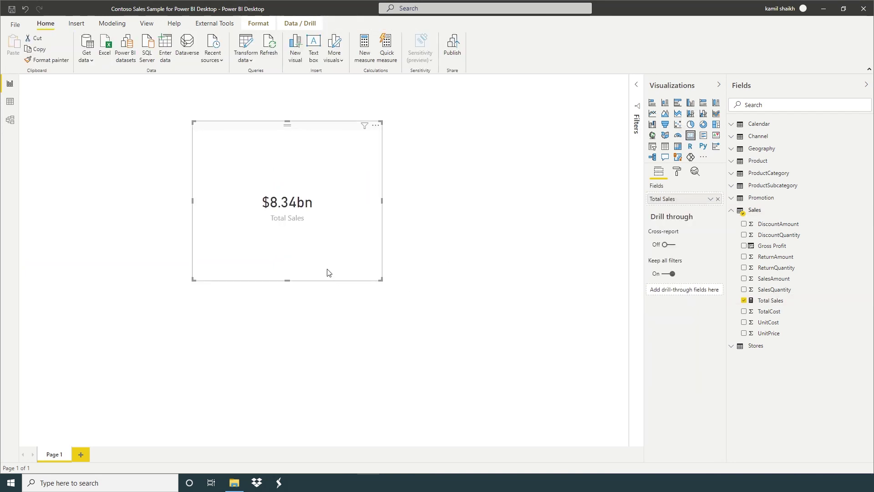
pyautogui.click(769, 162)
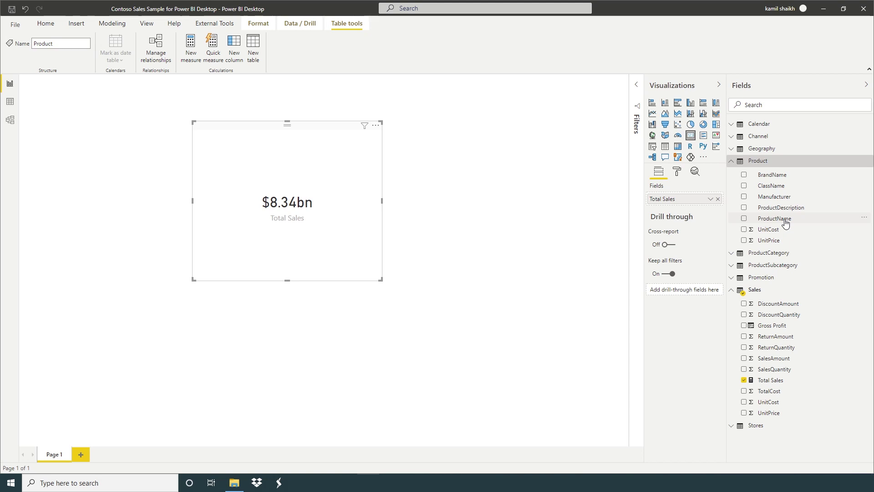
pyautogui.moveTo(785, 223); pyautogui.dragTo(95, 287)
pyautogui.moveTo(331, 249); pyautogui.dragTo(476, 193)
pyautogui.moveTo(244, 350); pyautogui.dragTo(201, 218)
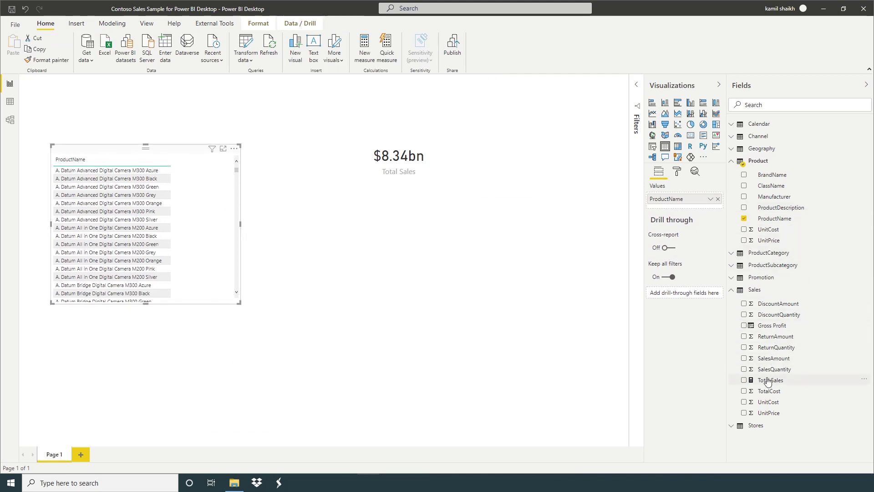
pyautogui.moveTo(768, 381); pyautogui.dragTo(686, 207)
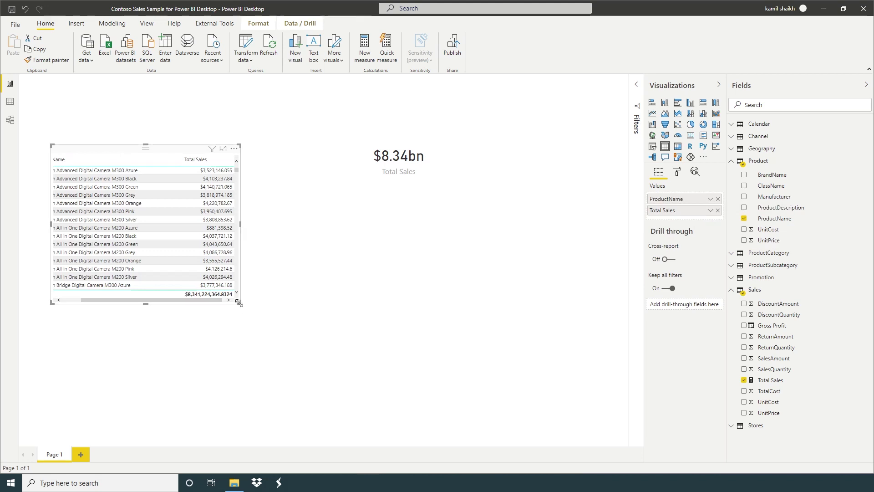
pyautogui.moveTo(237, 306); pyautogui.dragTo(325, 410)
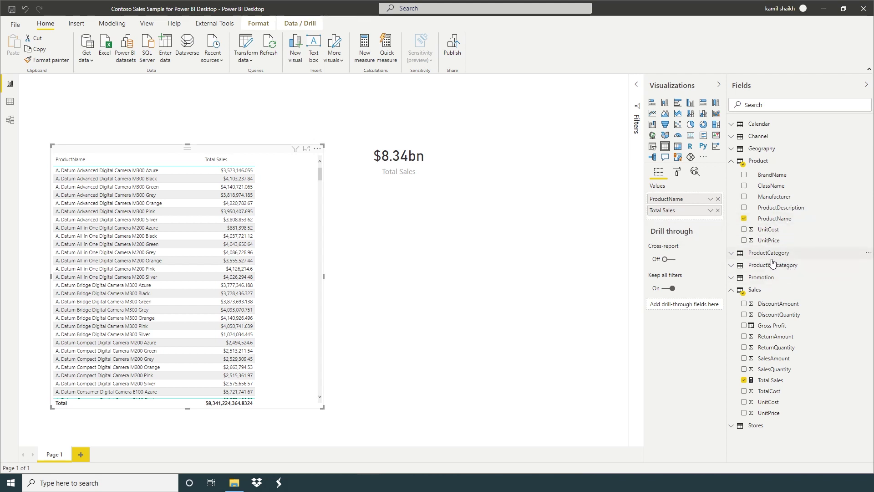
# - Replace ProductName with ProductFullName in the table and move the Total Sales card further right
pyautogui.click(735, 269)
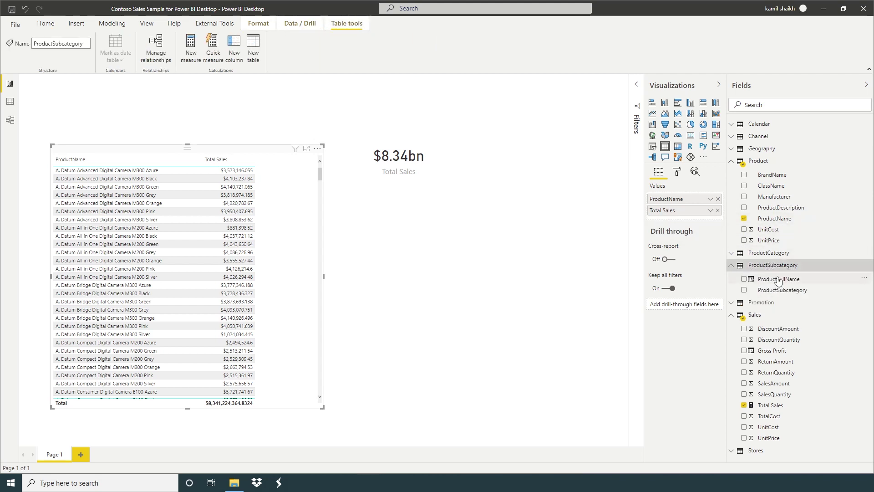
pyautogui.moveTo(775, 279); pyautogui.dragTo(681, 207)
pyautogui.click(718, 199)
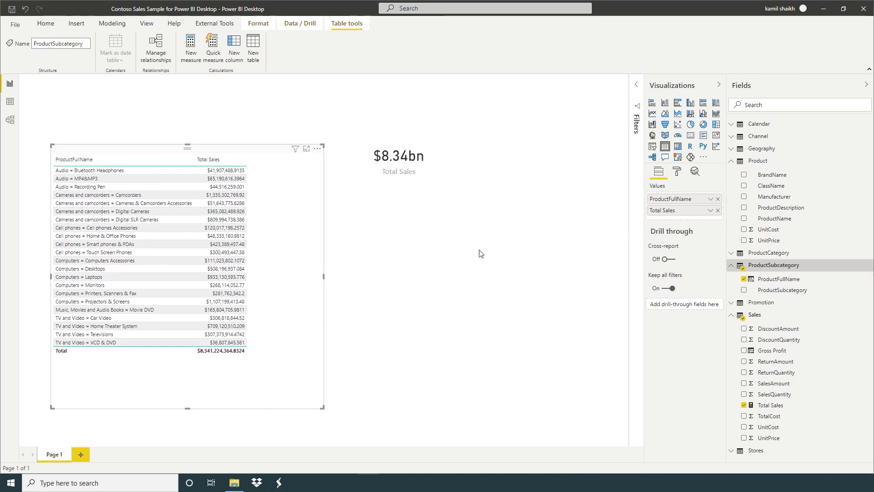
pyautogui.moveTo(409, 220); pyautogui.dragTo(543, 185)
# - Set the table's values text size to 16 pt and enlarge the table to fit
pyautogui.click(253, 291)
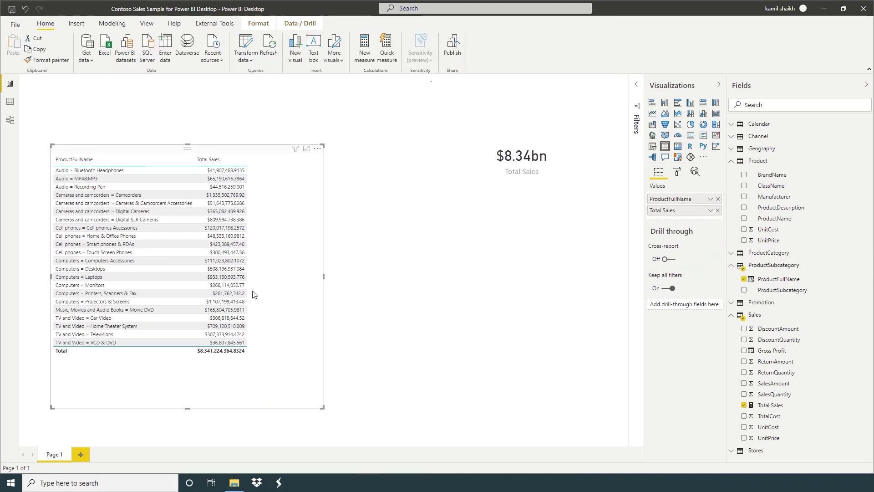
pyautogui.click(676, 171)
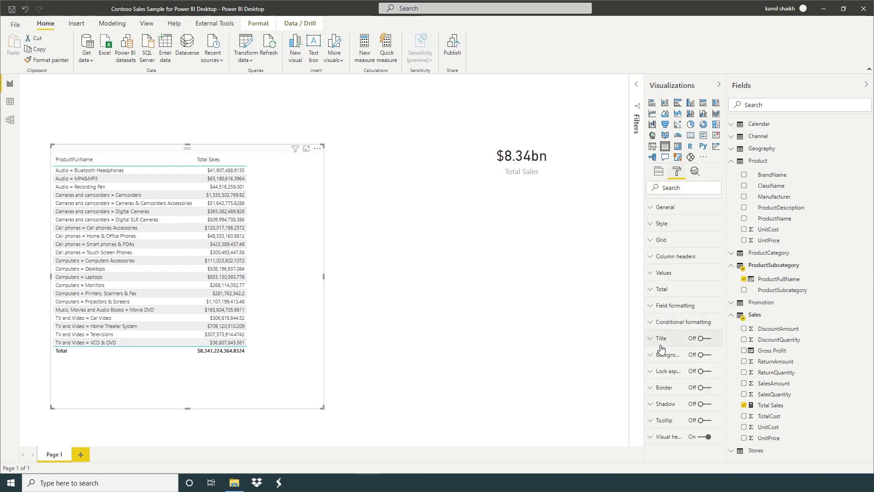
pyautogui.click(660, 273)
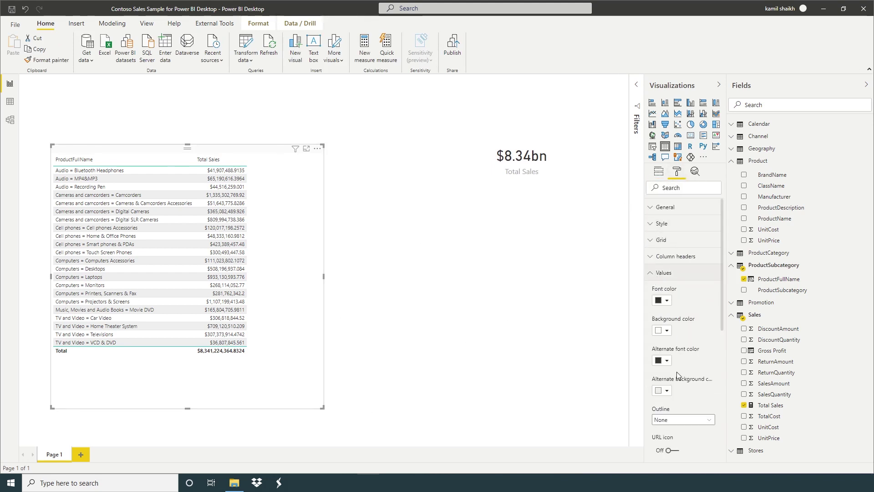
pyautogui.scroll(-3, 677, 371)
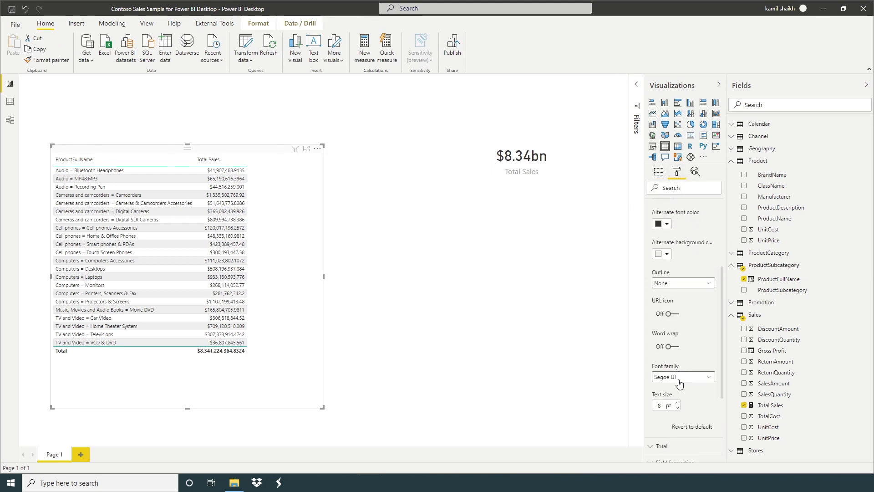
pyautogui.click(678, 402)
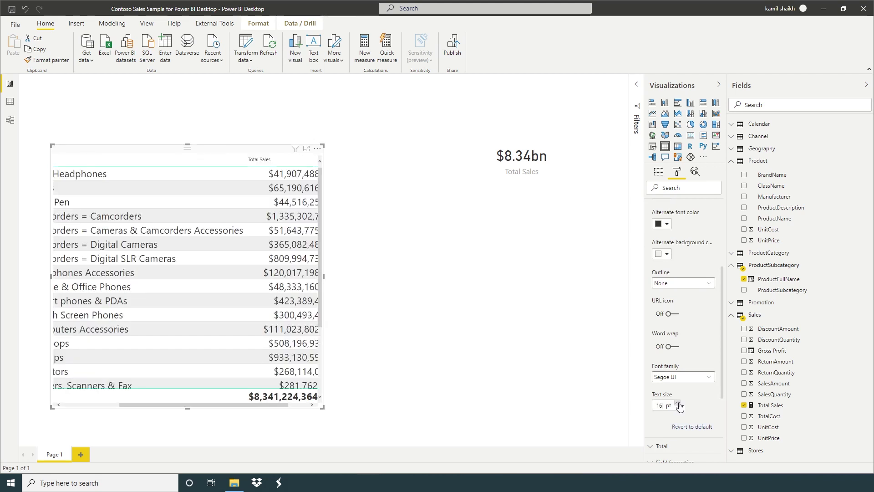
pyautogui.moveTo(331, 411); pyautogui.dragTo(474, 412)
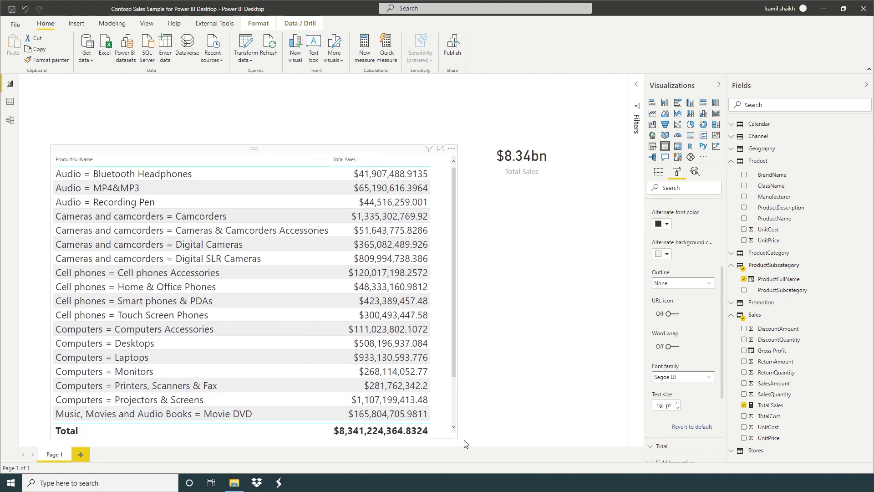
pyautogui.moveTo(263, 148); pyautogui.dragTo(252, 111)
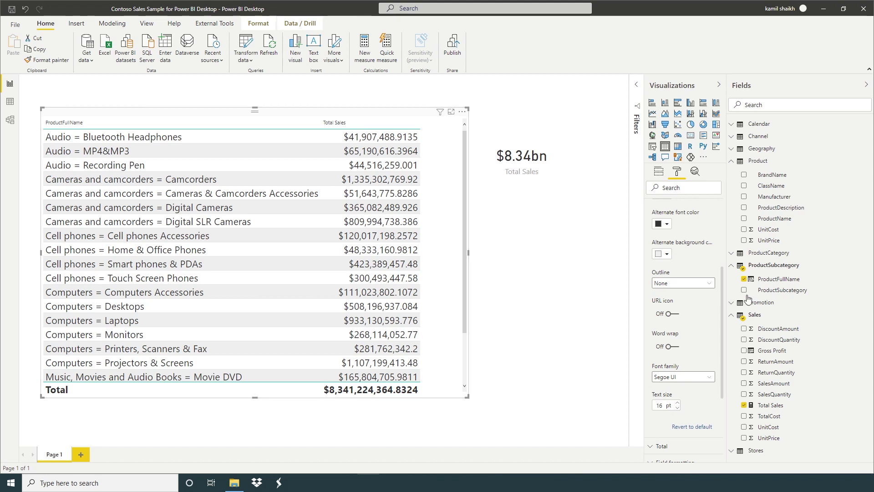
# - Change 'Name' to 'Category' in the ProductFullName column's name, making it ProductFullCategory
pyautogui.click(793, 279)
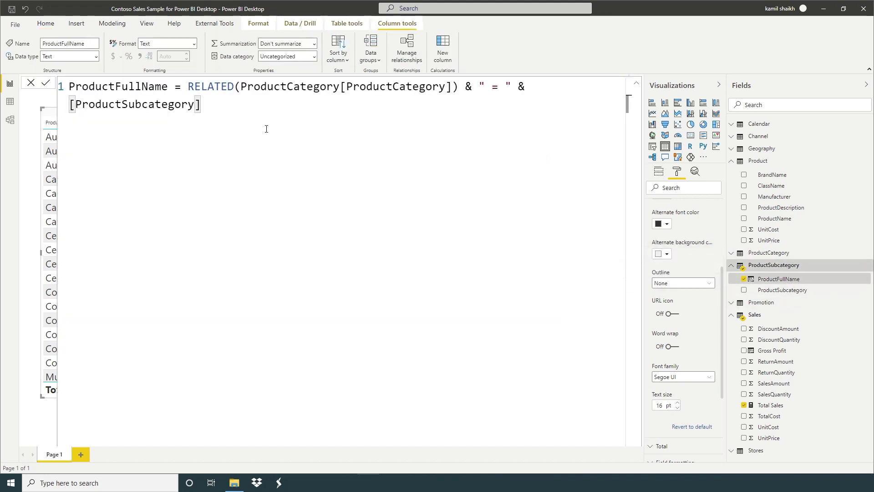
pyautogui.moveTo(141, 86); pyautogui.dragTo(168, 86)
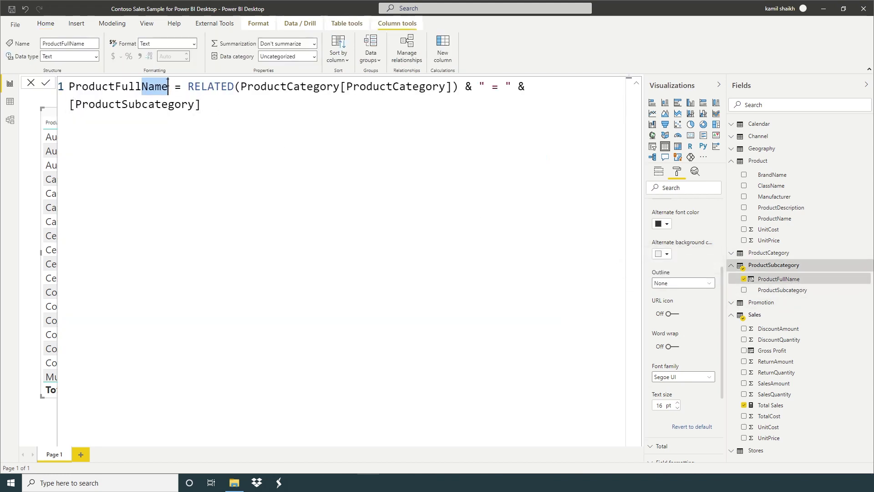
pyautogui.write('Category')
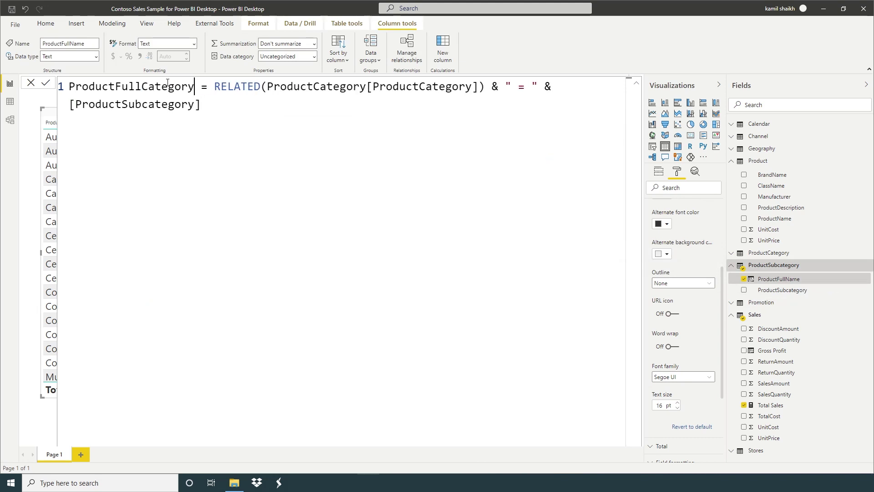
pyautogui.press('Return')
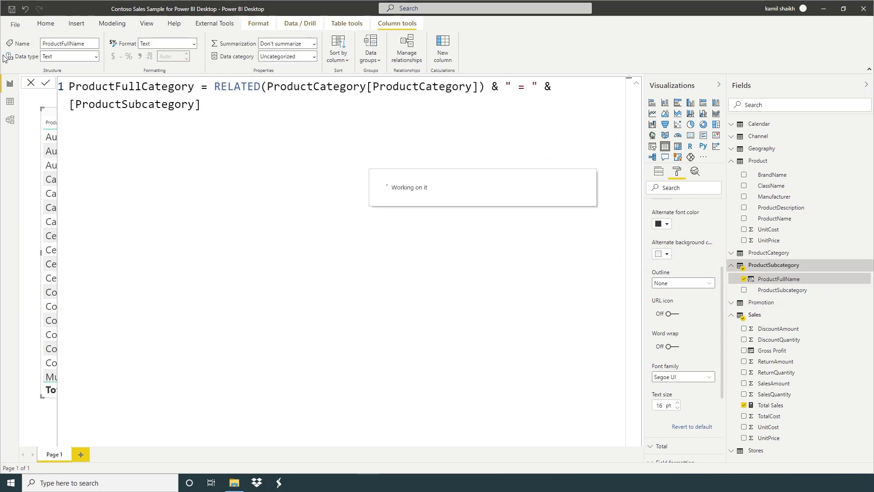
pyautogui.click(30, 86)
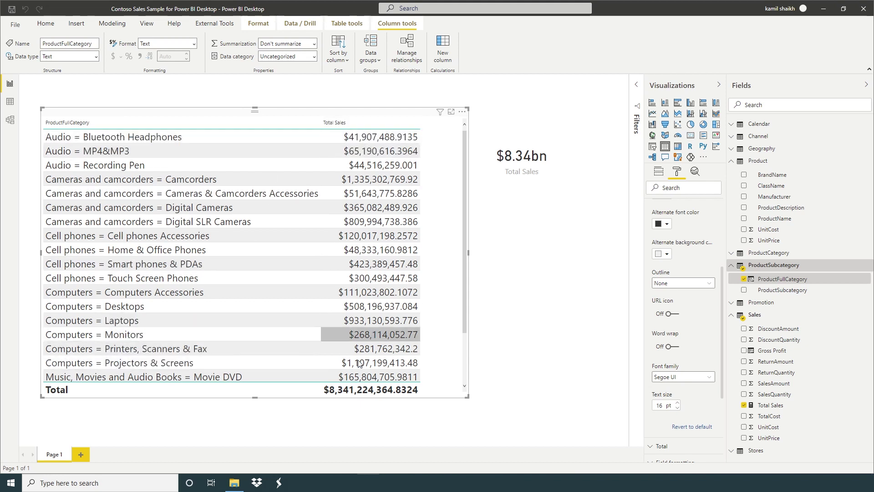
# - Deselect the table to view the finished $8.34bn card and ProductFullCategory table
pyautogui.click(508, 361)
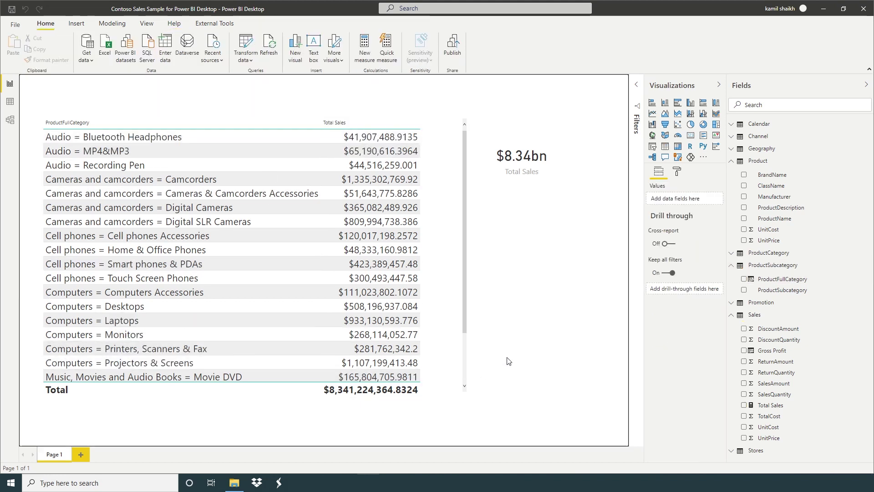